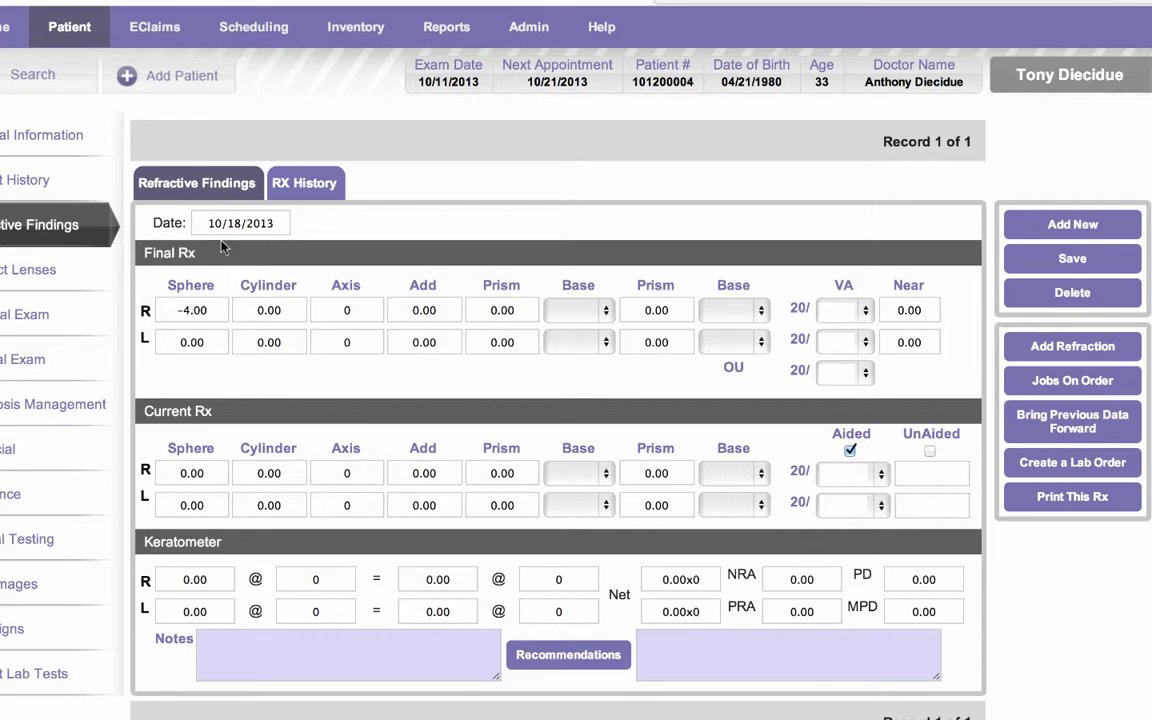
Set the right eye's sphere in the Final Rx to -3.50.
left_click(198, 315)
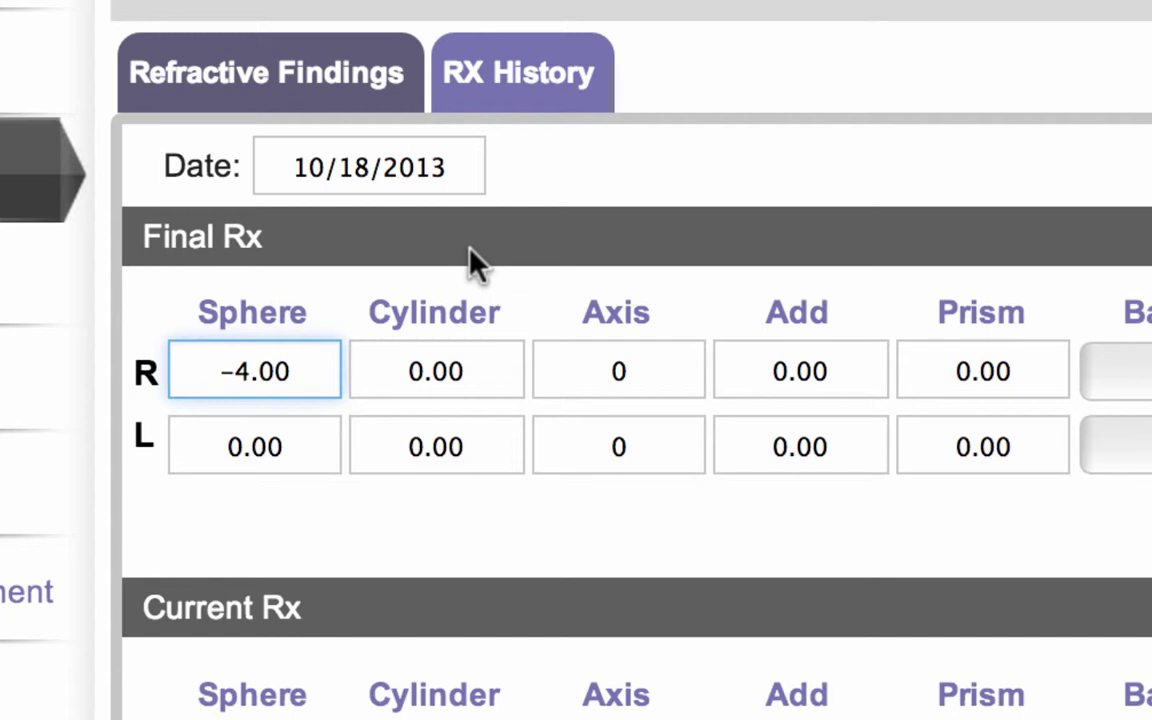
key("Down")
key("Down")
key("Down")
key("Down")
key("Down")
key("Down")
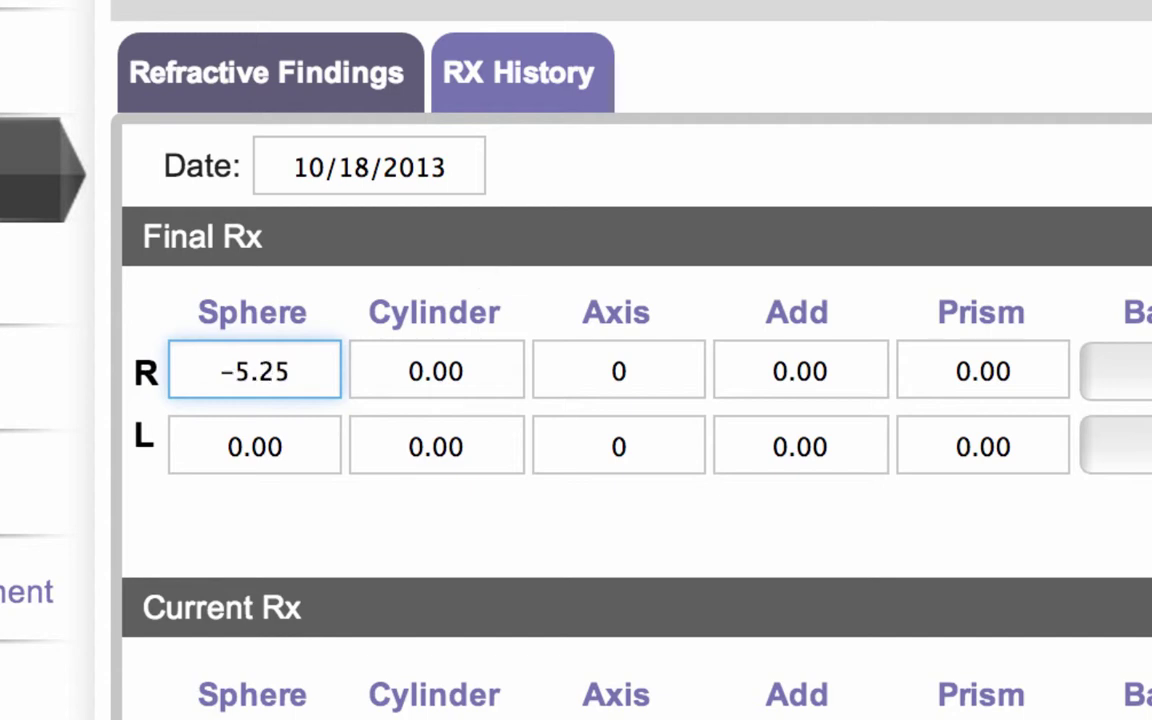
key("Down")
key("Down")
key("Down")
key("Down")
key("Down")
key("Down")
key("Down")
key("Down")
key("Down")
key("Down")
key("Down")
key("Down")
key("Down")
key("Down")
key("Down")
key("Down")
key("Down")
key("Down")
key("Down")
key("Down")
key("Down")
key("Down")
key("Down")
key("Down")
key("Down")
key("Down")
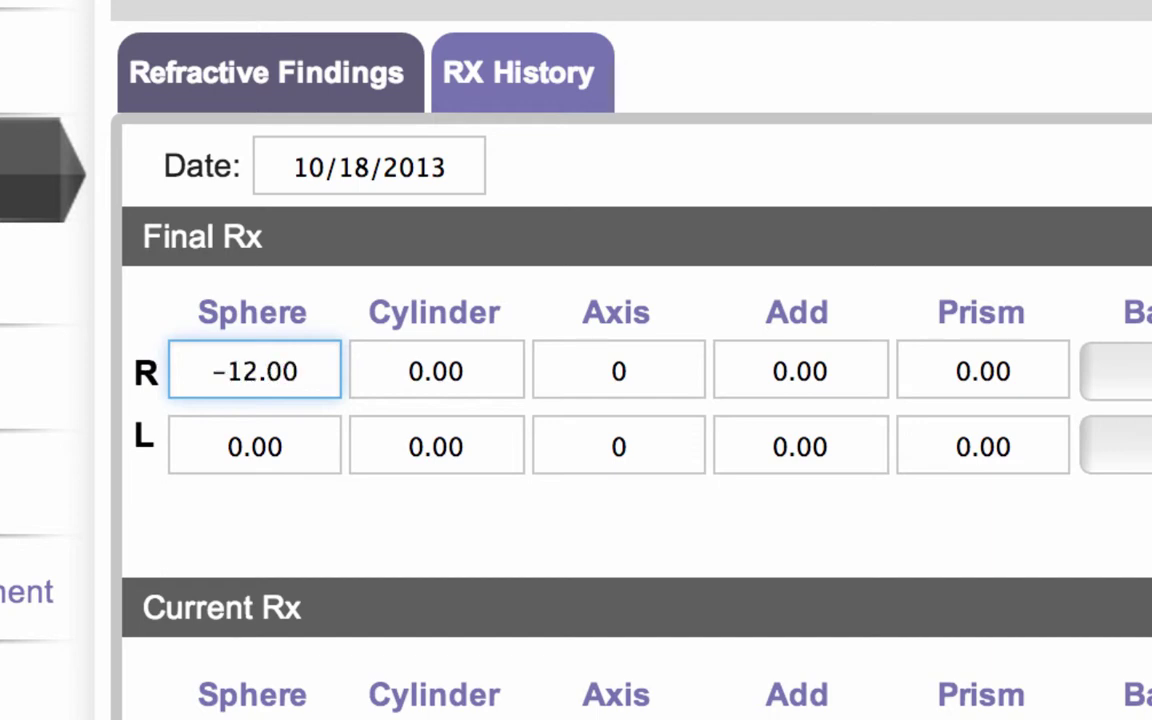
key("Up")
key("Up")
key("Up")
key("Up")
key("Up")
key("Up")
key("Up")
key("Up")
key("Up")
key("Up")
key("Up")
key("Up")
key("Up")
key("Up")
key("Up")
key("Up")
key("Up")
key("Up")
key("Up")
key("Up")
key("Up")
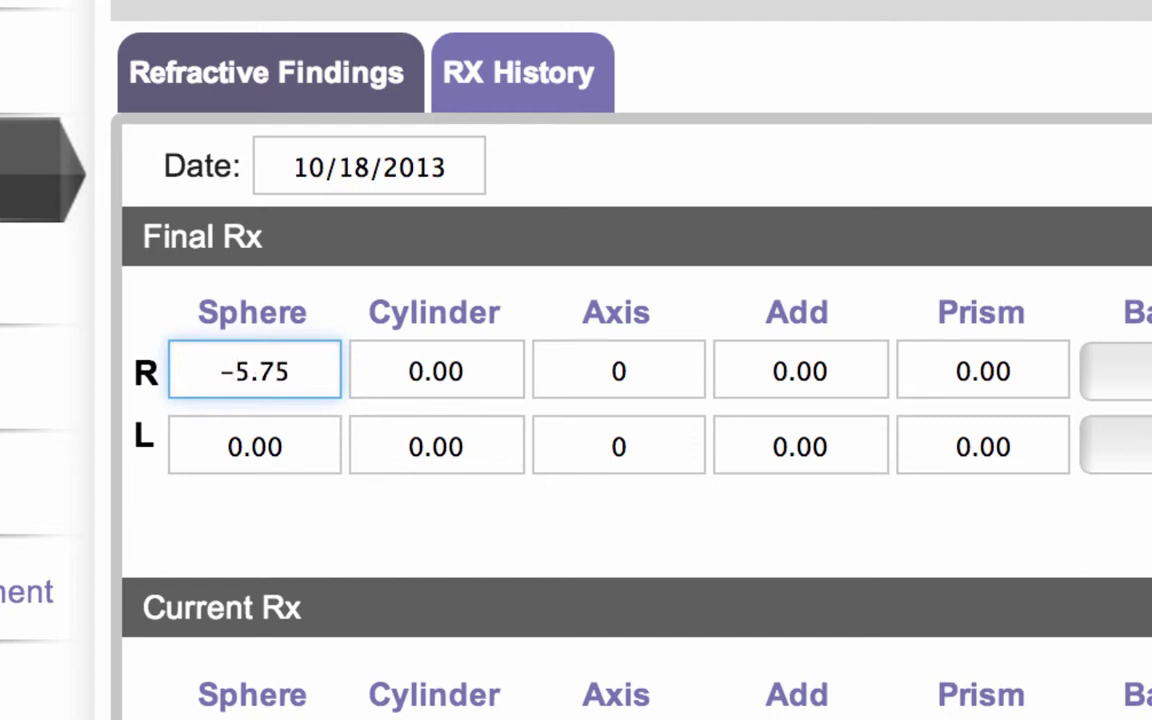
key("Up")
key("Up")
key("Up")
key("Up")
key("Up")
key("Up")
key("Up")
key("Up")
key("Up")
Set the right eye's cylinder in the Final Rx to -1.00.
left_click(420, 366)
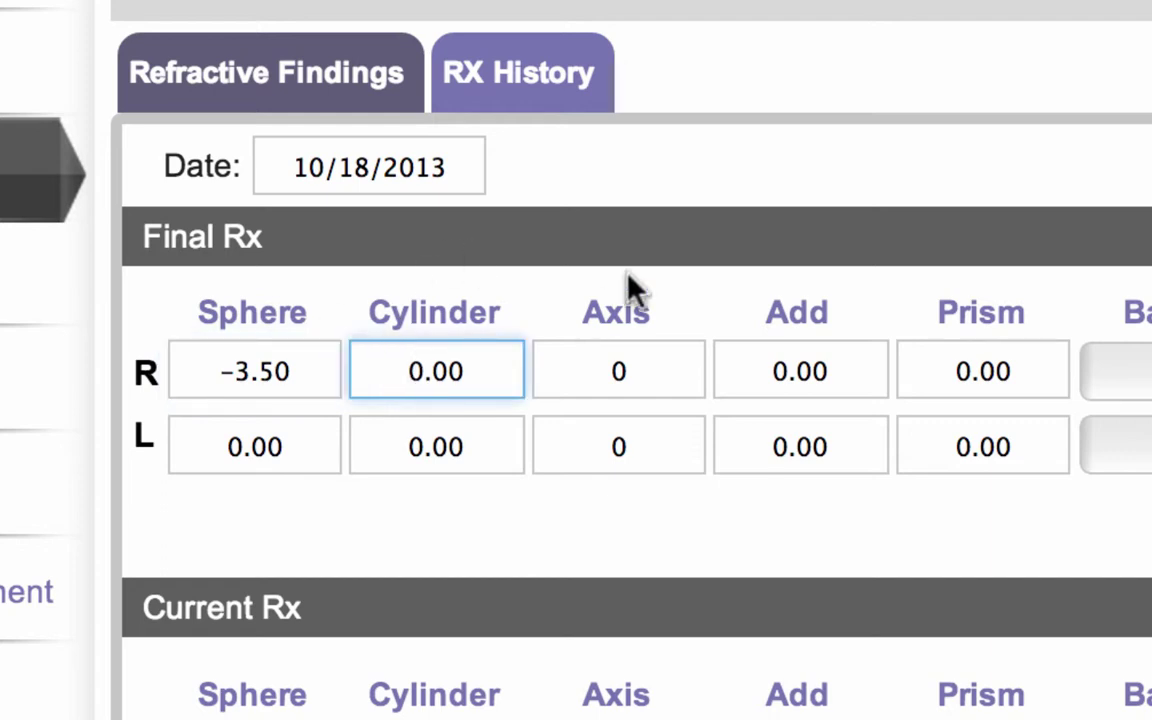
key("Down")
key("Down")
key("Down")
key("Down")
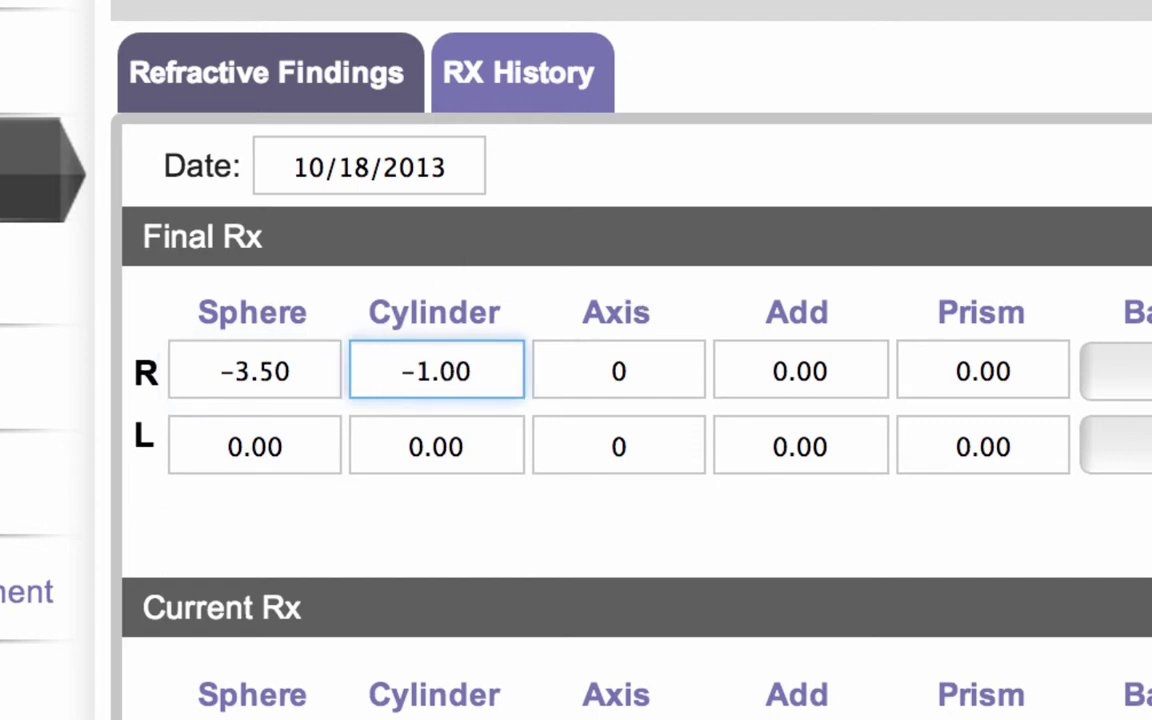
Try to enter 190 as the right eye's axis in the Final Rx.
left_click(612, 376)
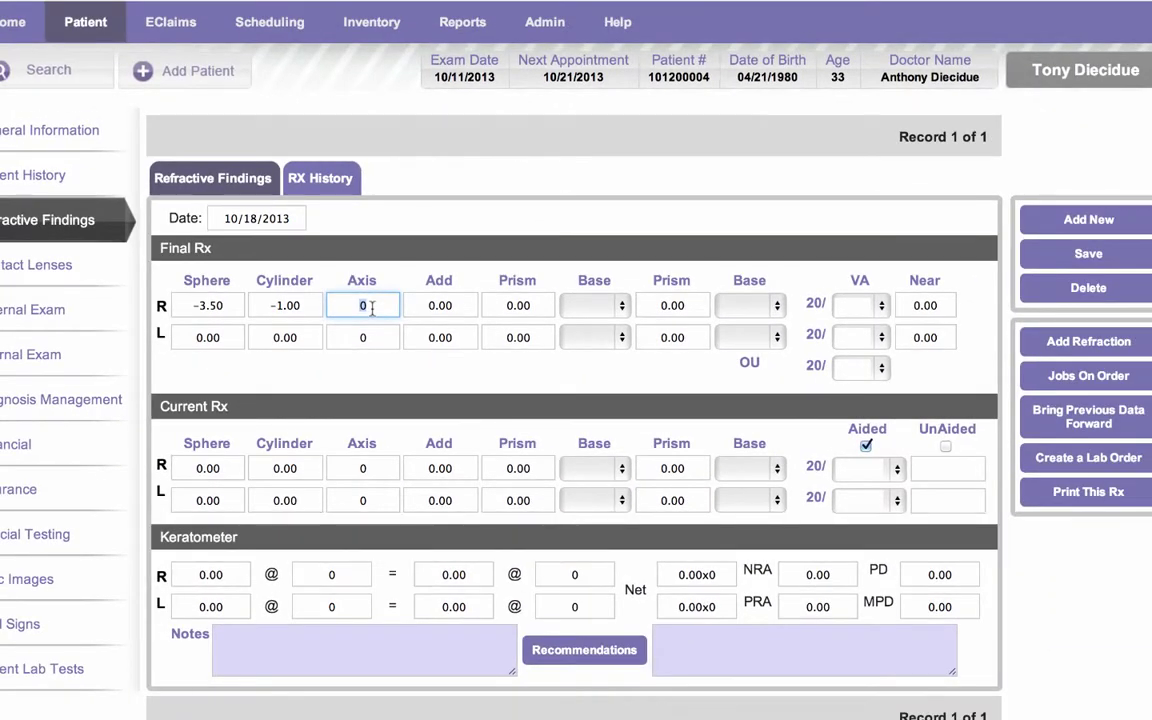
type("1")
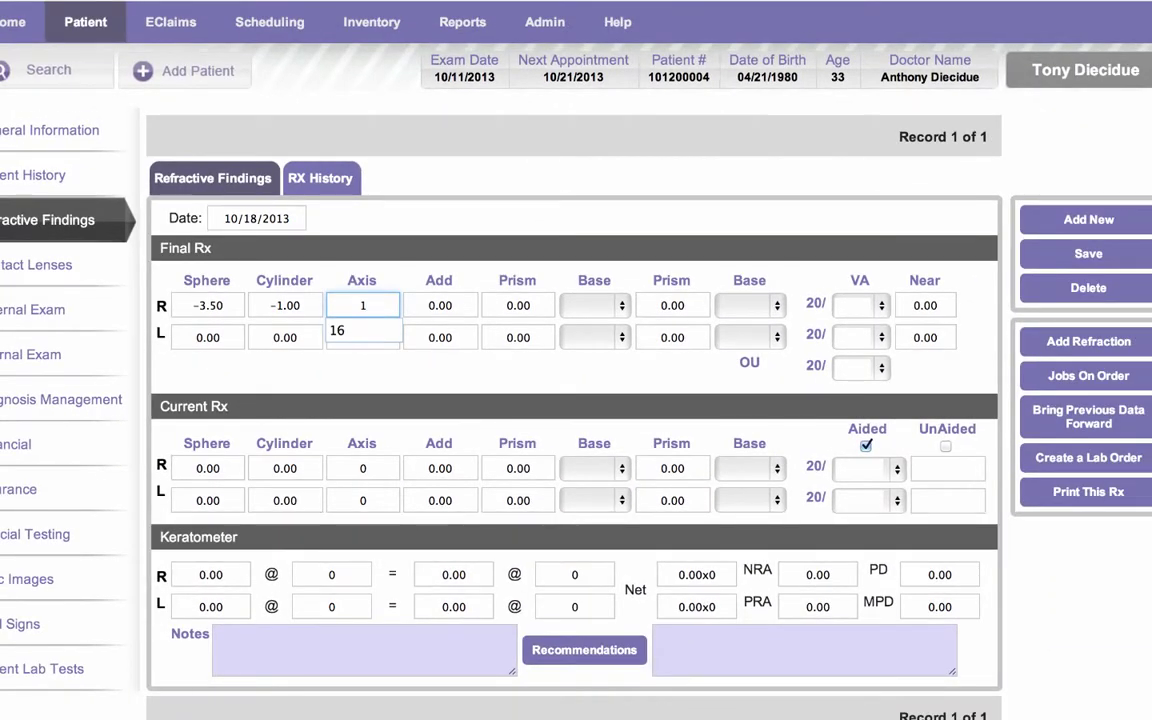
type("90")
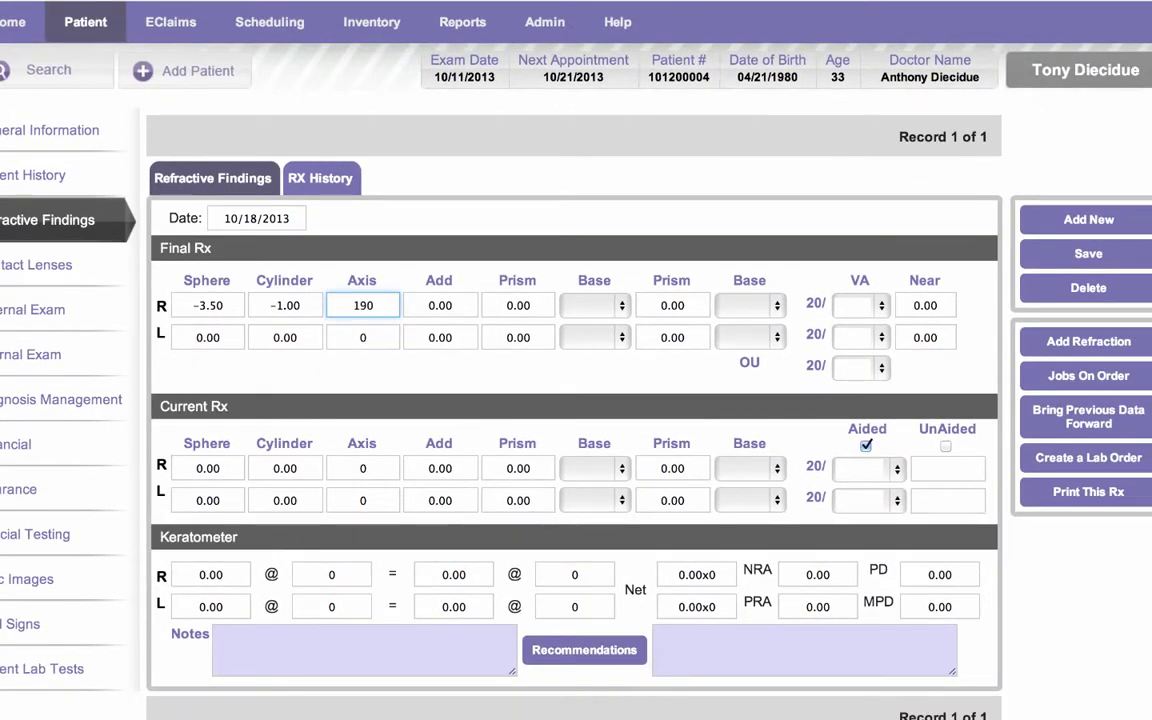
left_click(377, 282)
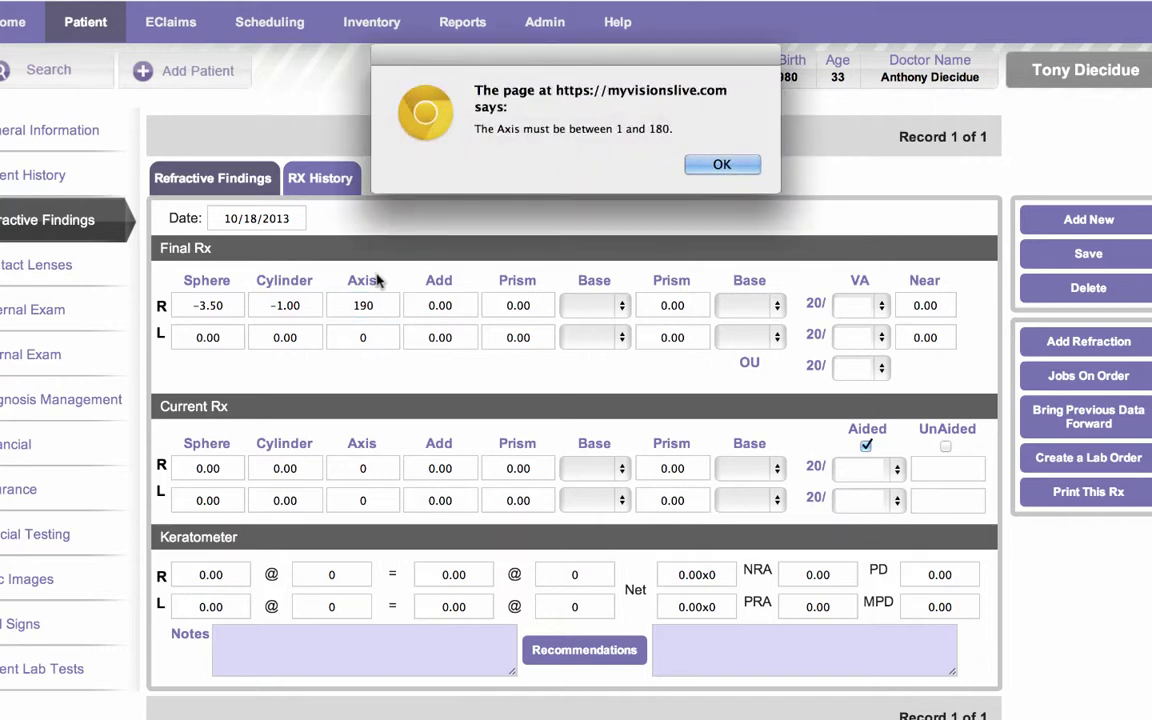
left_click(658, 164)
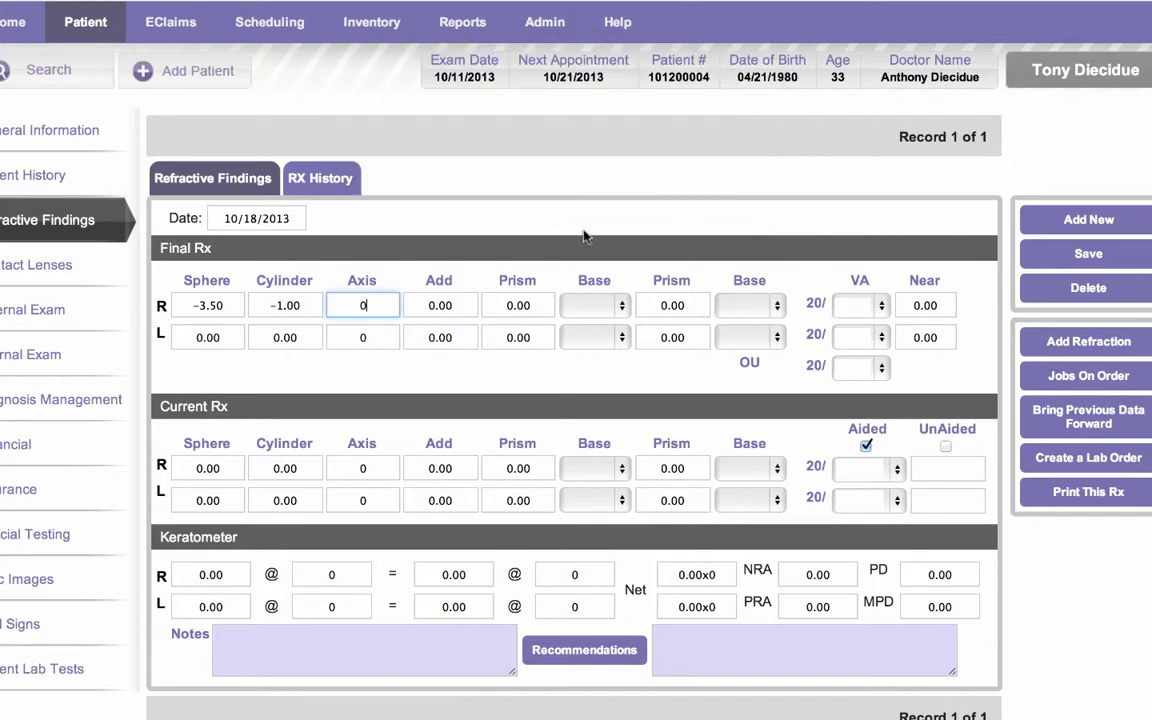
Set the right eye's Final Rx axis to 27 and its add to +1.50.
key("BackSpace")
type("27")
left_click(457, 315)
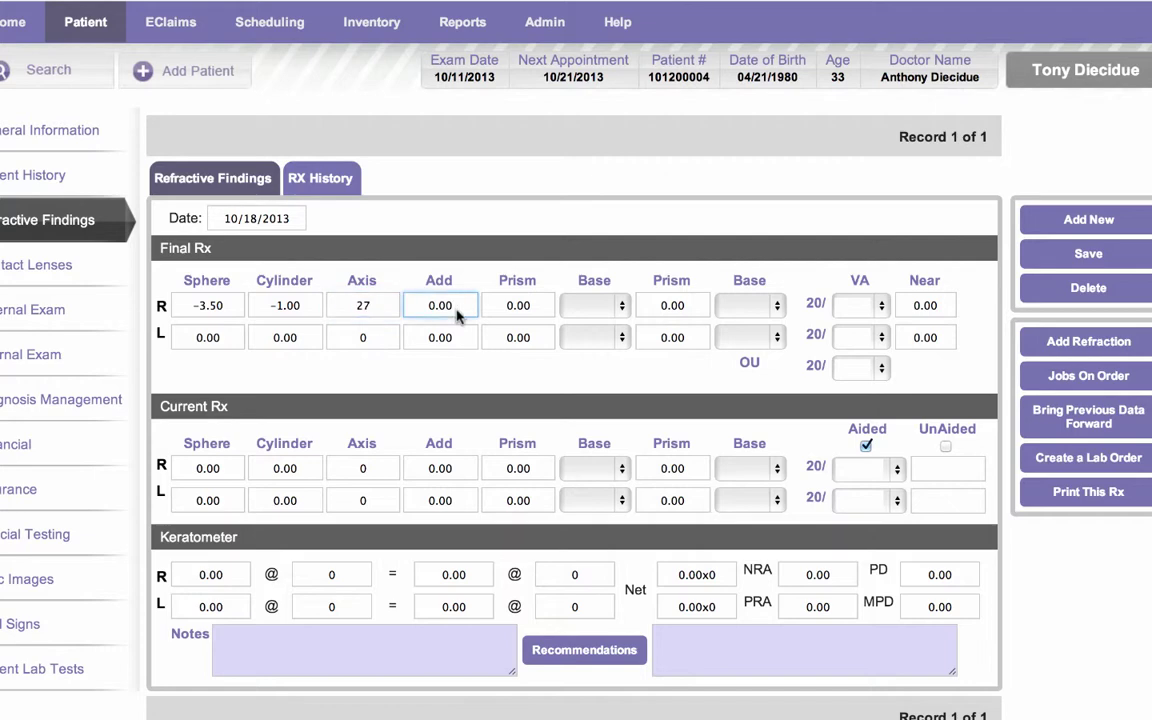
key("Down")
key("Down")
key("Down")
key("Up")
key("Up")
key("Up")
key("Up")
key("Up")
key("Up")
key("Up")
key("Up")
key("Up")
Set the right eye's first Final Rx prism to 2.25 with base Dn.
left_click(518, 316)
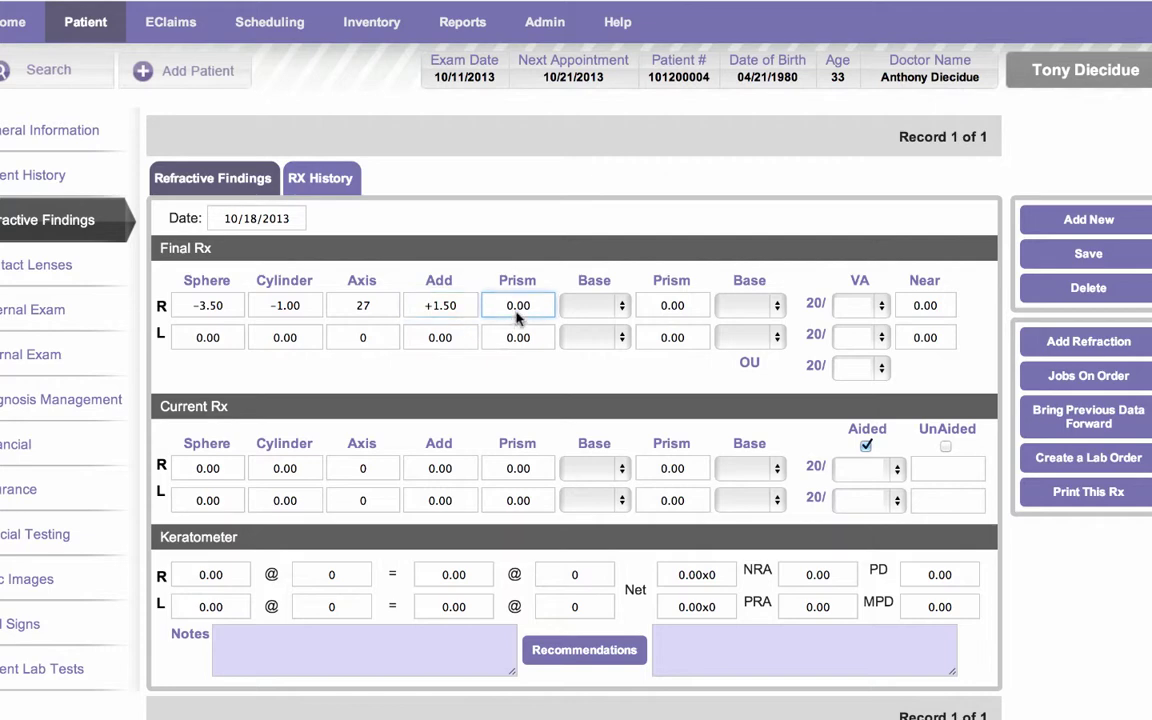
key("Up")
key("Up")
key("Up")
key("Up")
key("Up")
key("Up")
key("Up")
key("Up")
key("Up")
left_click(588, 305)
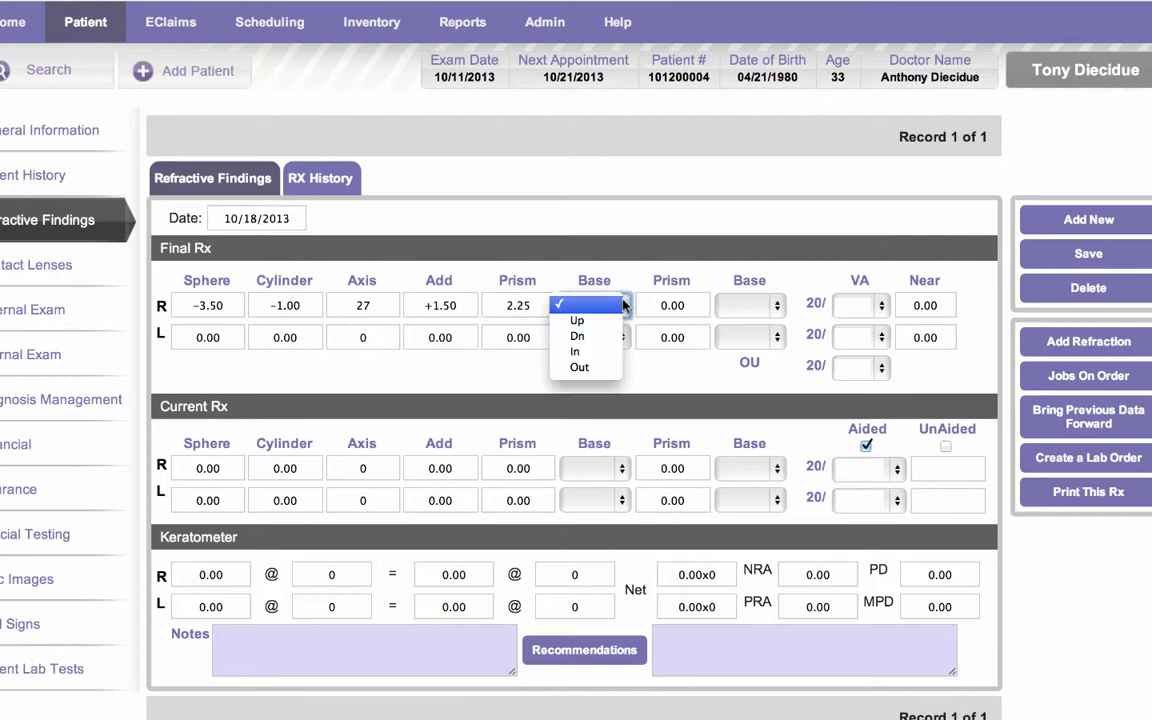
left_click(578, 336)
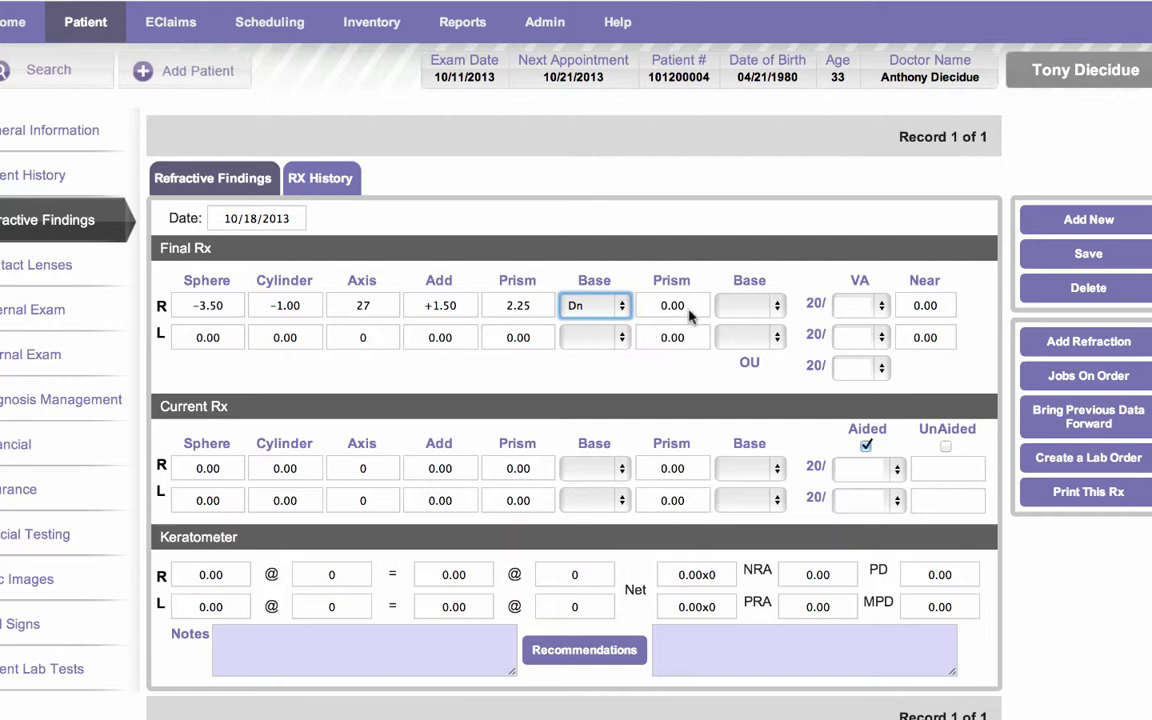
Record the right eye's Final Rx visual acuity as 20/30-2.
left_click(880, 308)
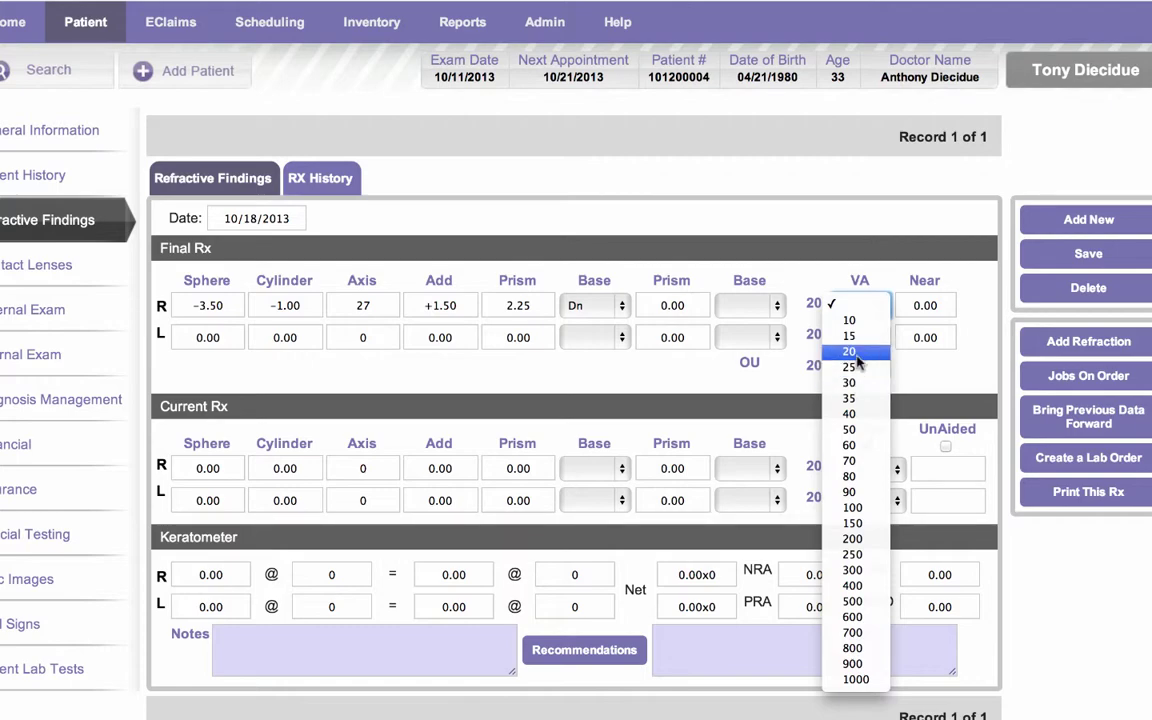
left_click(849, 382)
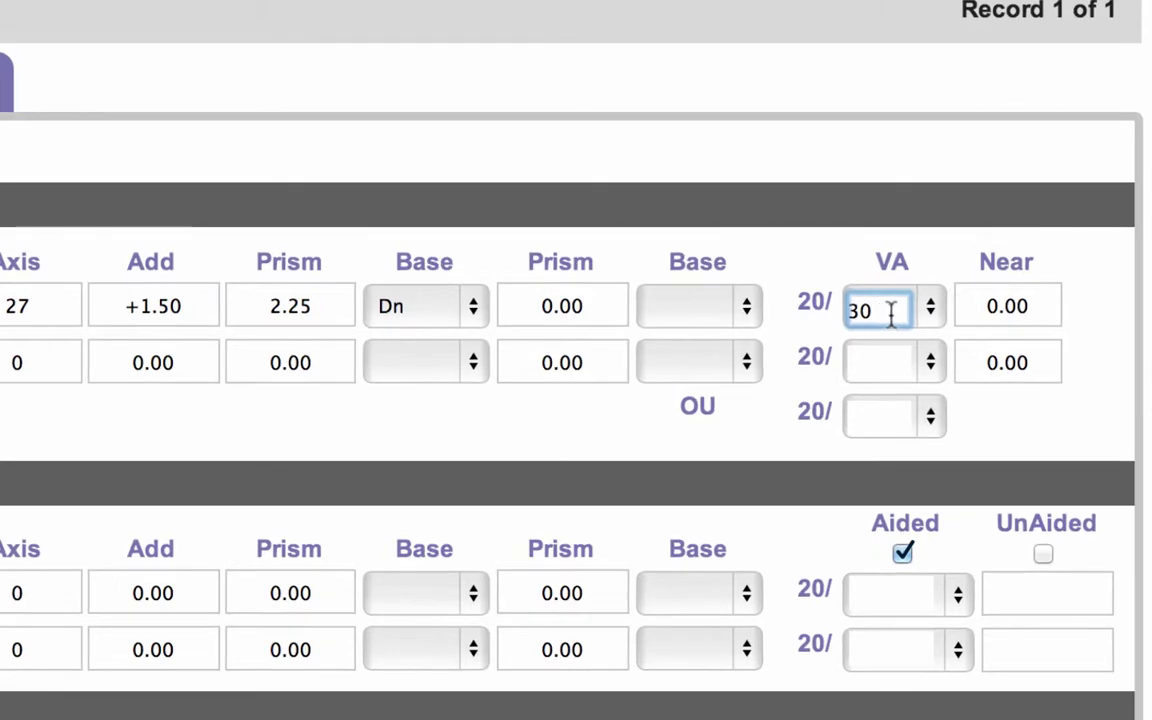
type("-2")
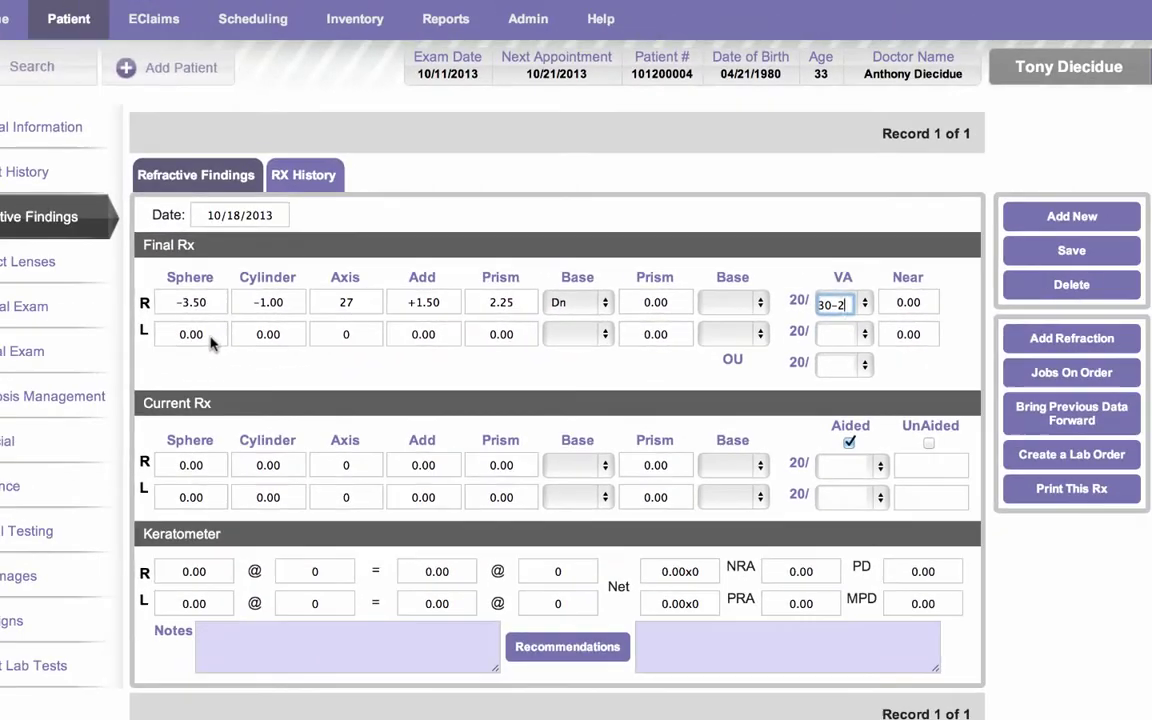
left_click(210, 338)
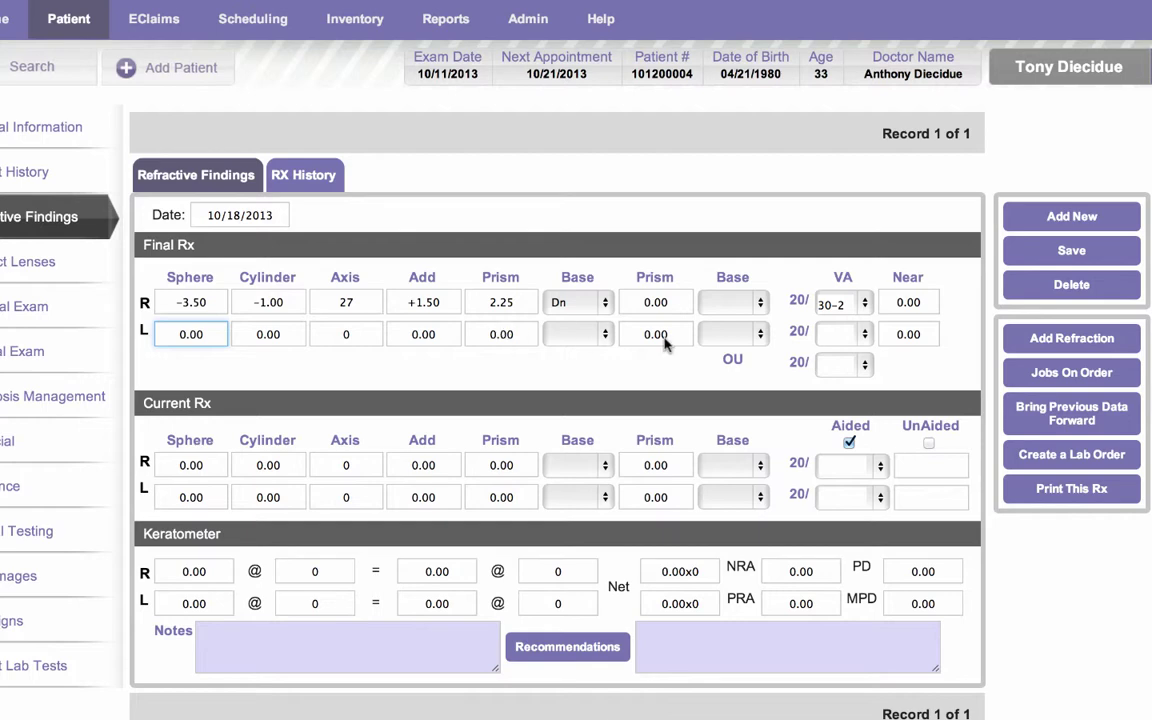
Add a new refraction record with the right eye's sphere at -1.25 and cylinder at -0.75.
left_click(1062, 345)
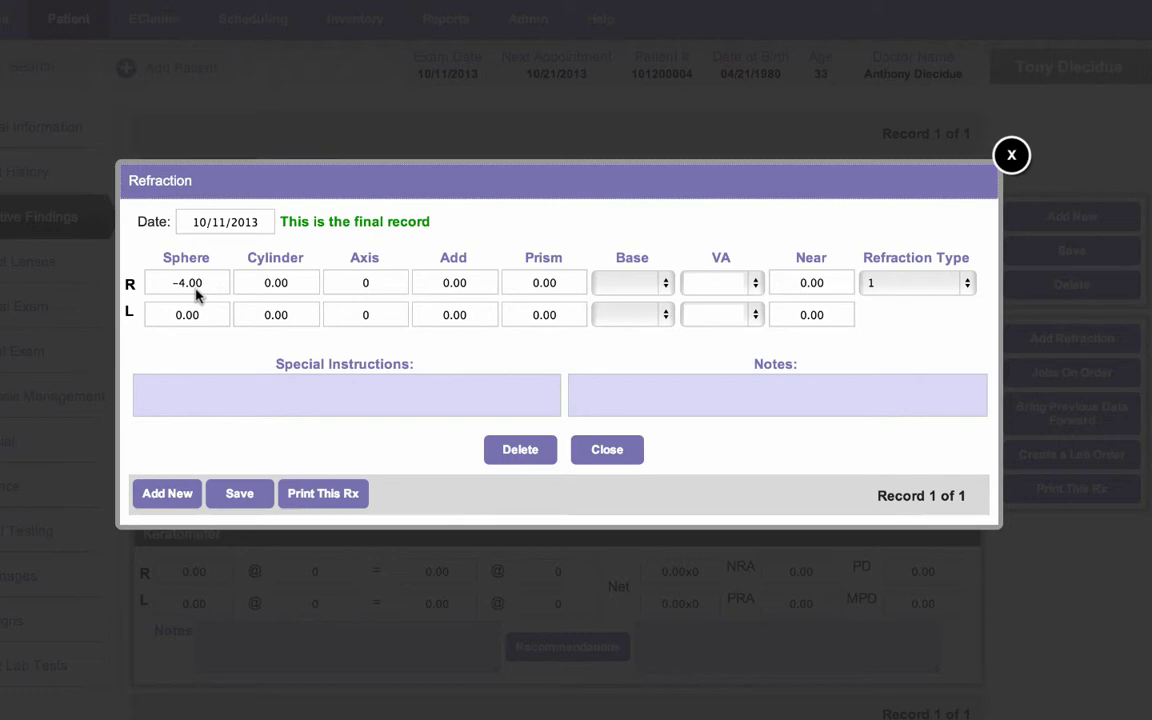
left_click(166, 497)
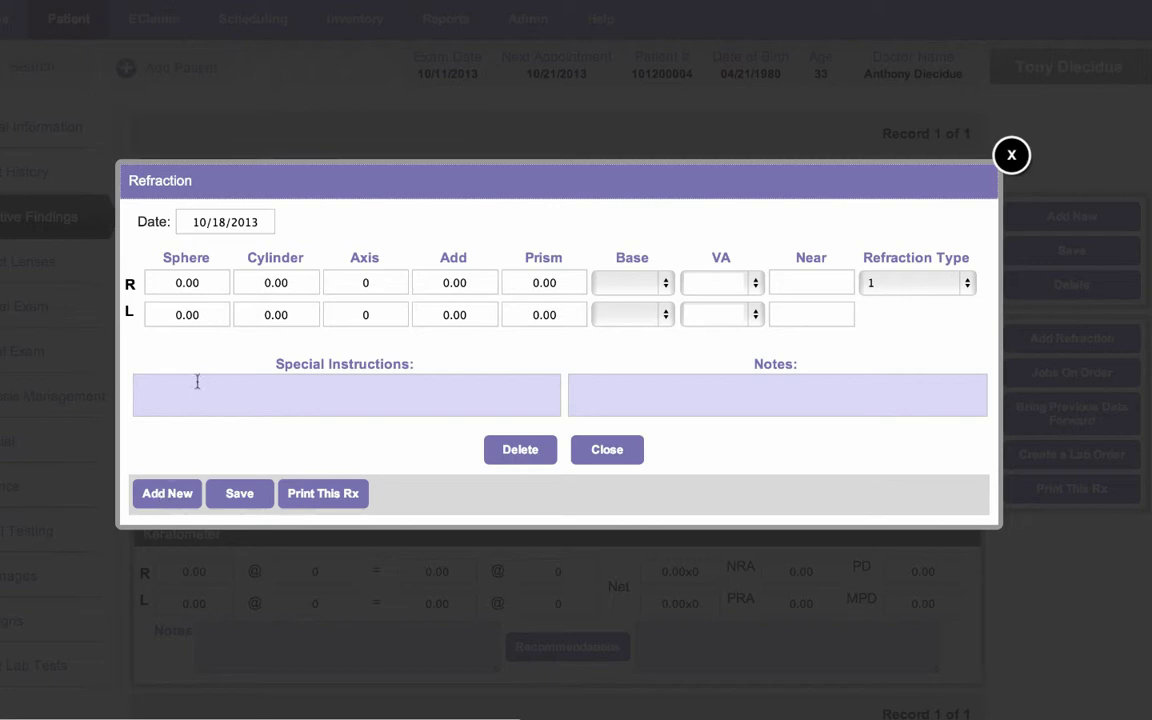
left_click(203, 287)
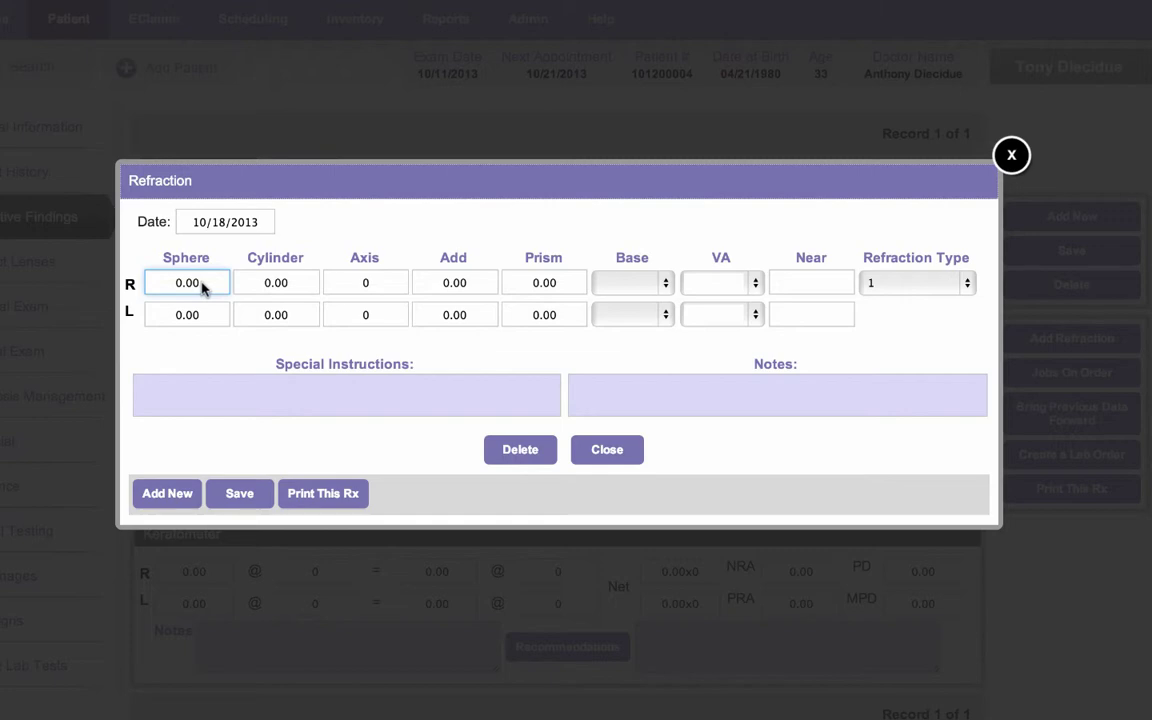
key("Down")
key("Down")
key("Down")
key("Down")
key("Down")
key("Tab")
key("Down")
key("Down")
key("Down")
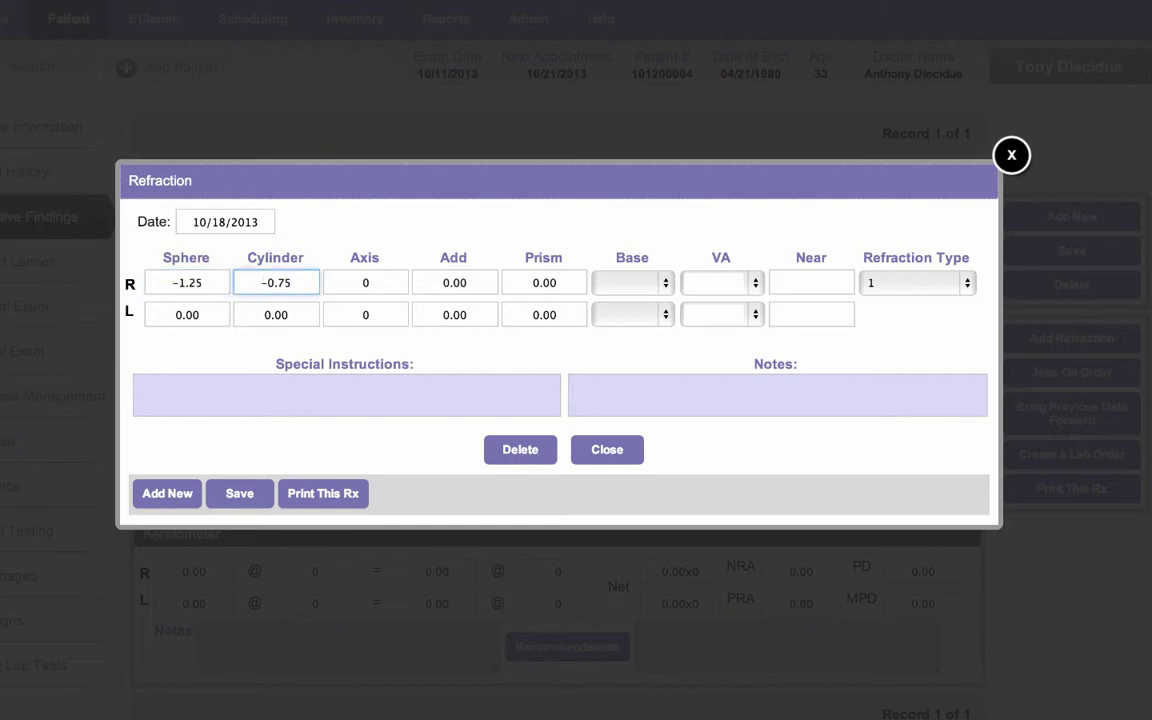
Set the right eye's axis to 125 and add to +1.25 in the new refraction.
key("Tab")
type("125")
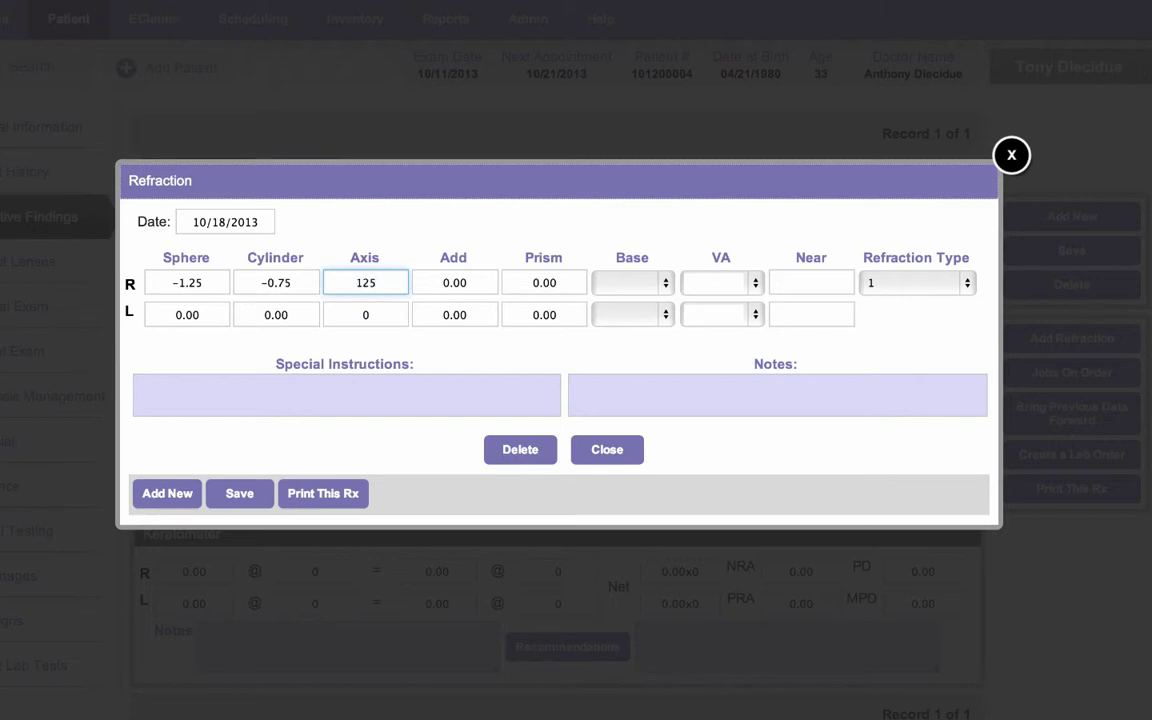
key("Tab")
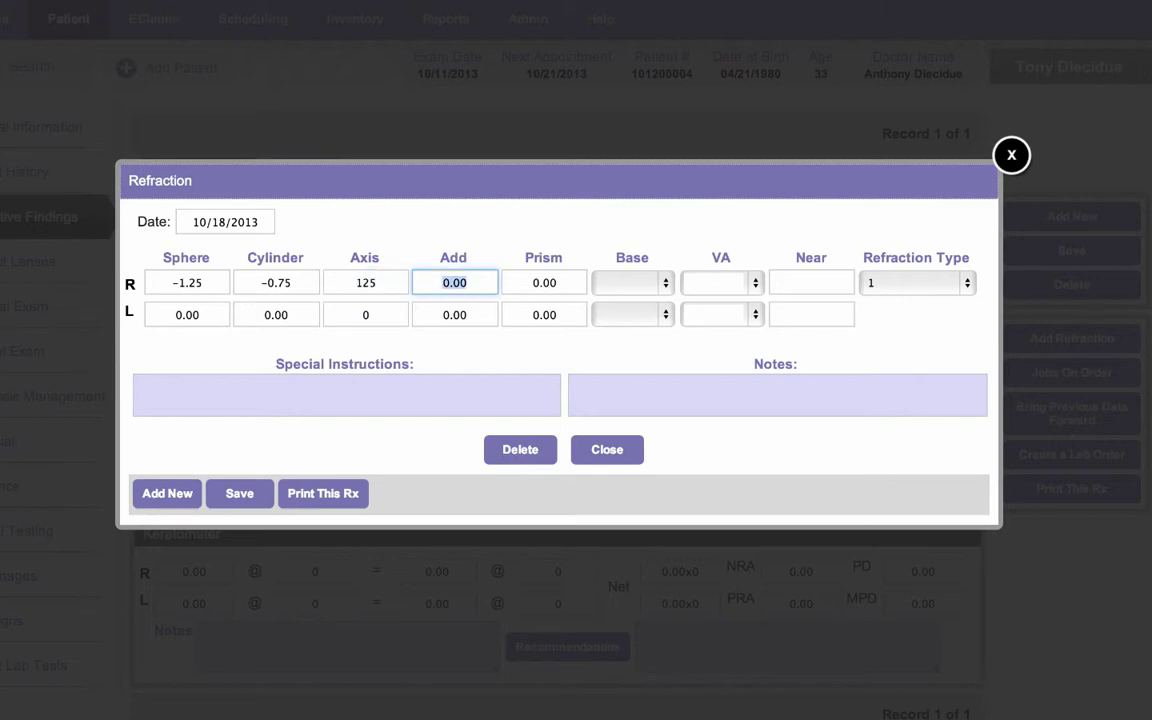
key("Up")
key("Up")
key("Up")
key("Up")
key("Up")
Set the left eye's sphere to -1.00 and cylinder to -0.25 in the new refraction.
left_click(180, 318)
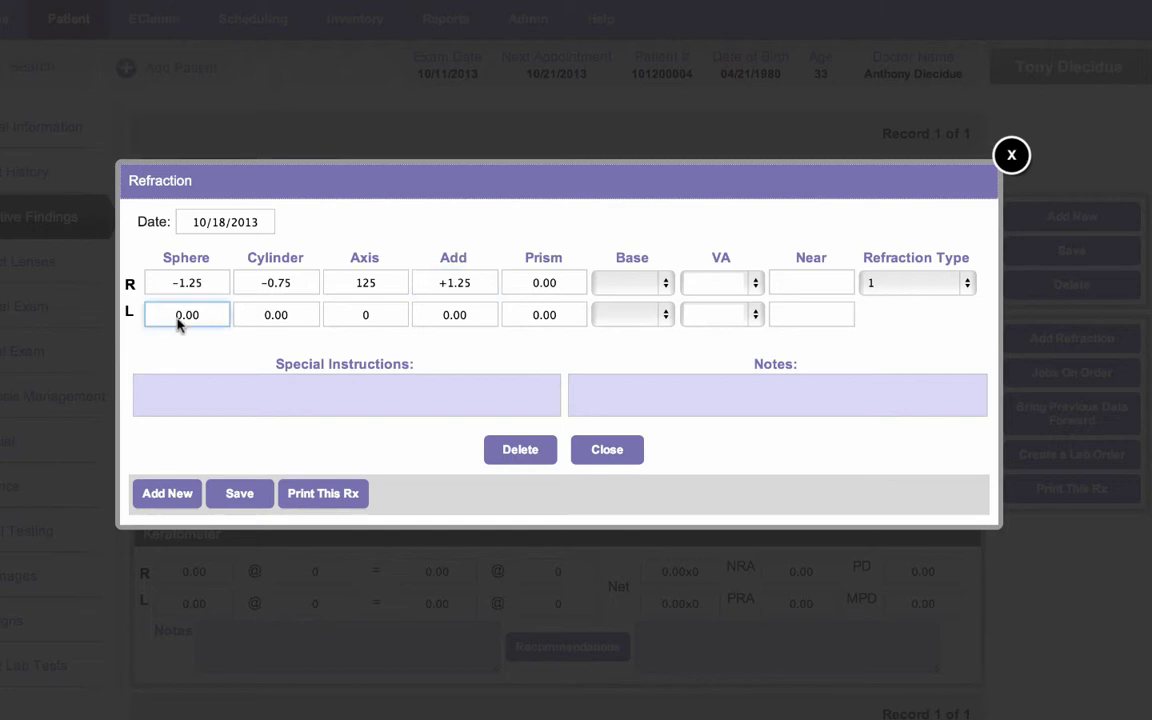
key("Down")
key("Down")
key("Down")
key("Down")
key("Tab")
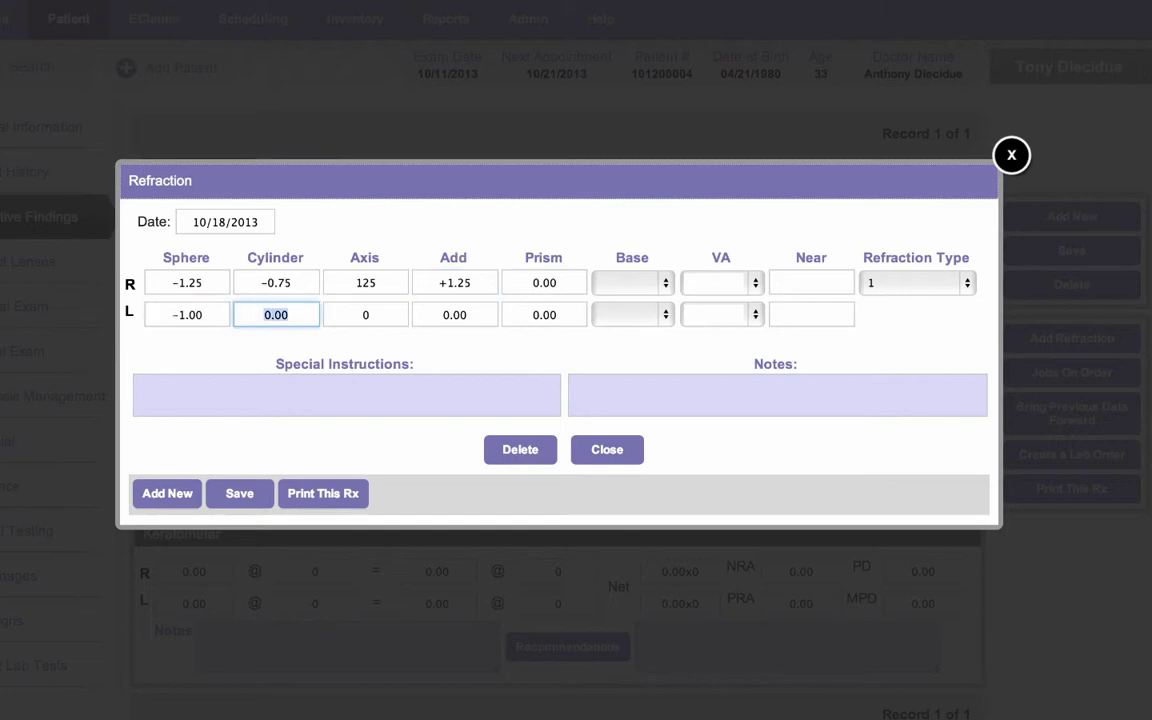
key("Down")
Set the left eye's axis to 160 and add to +1.25 in the new refraction.
key("Tab")
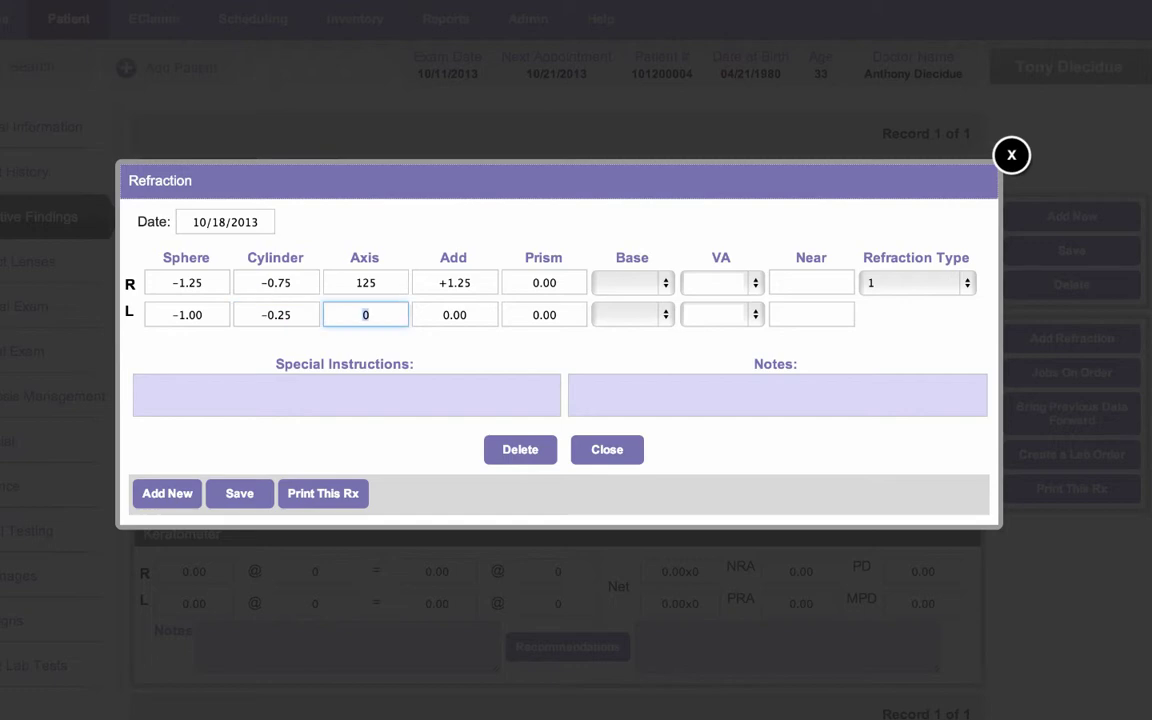
type("160")
left_click(478, 318)
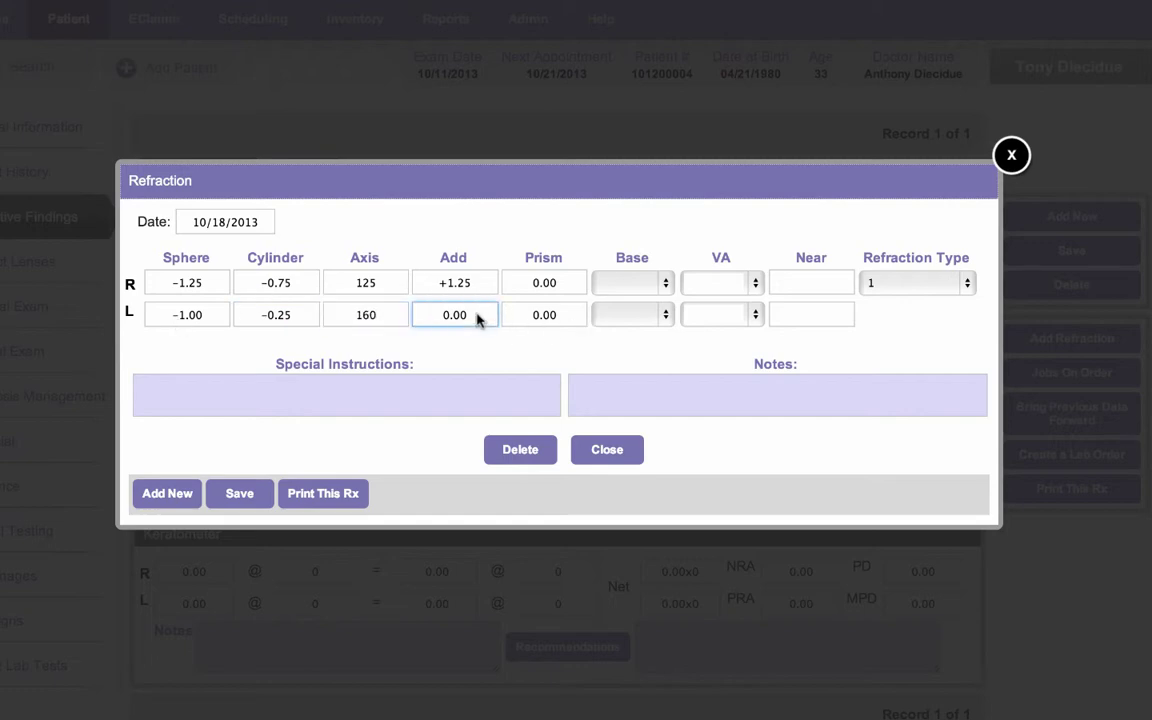
key("Up")
key("Up")
key("Up")
key("Up")
key("Up")
Set the new refraction's visual acuity to 25 for the right eye and 20 for the left eye.
left_click(759, 285)
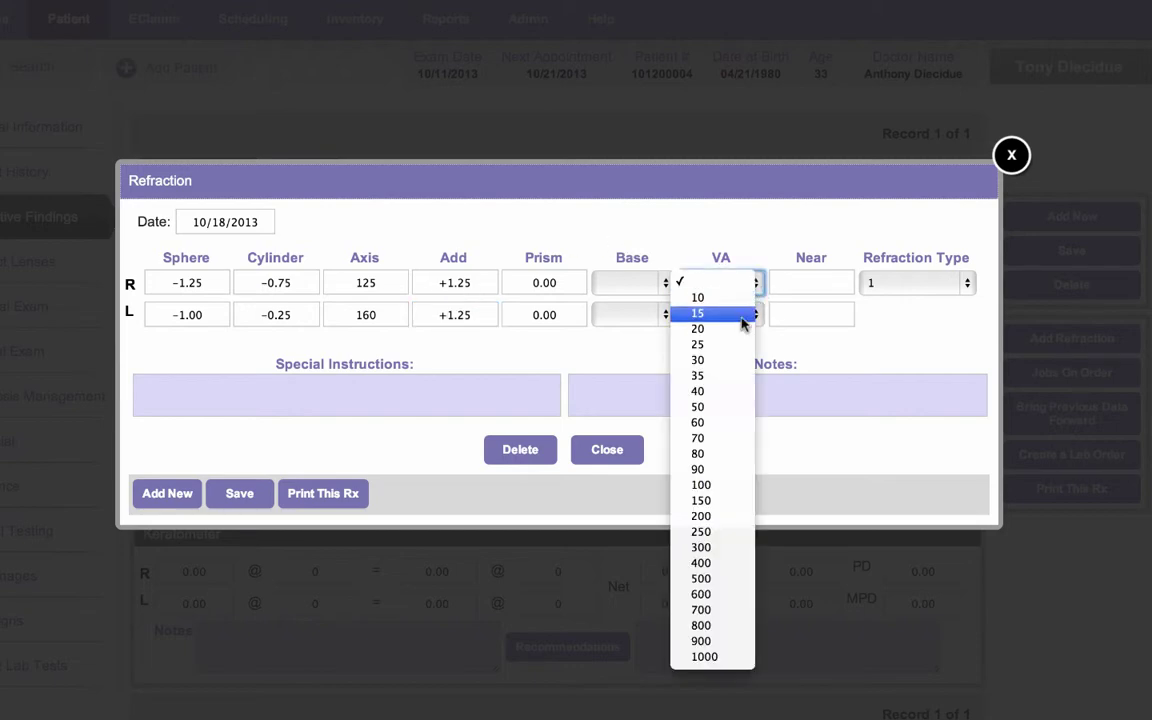
left_click(728, 344)
left_click(756, 317)
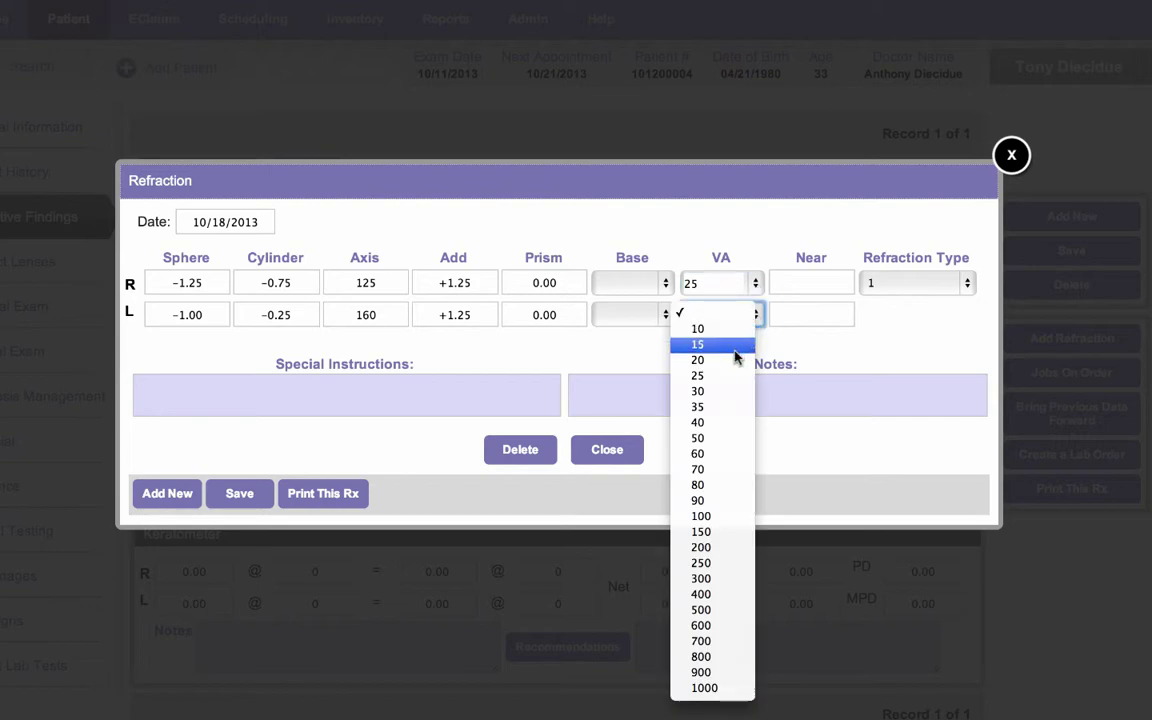
left_click(718, 362)
Set the refraction type of the new record to Dispensed.
left_click(932, 288)
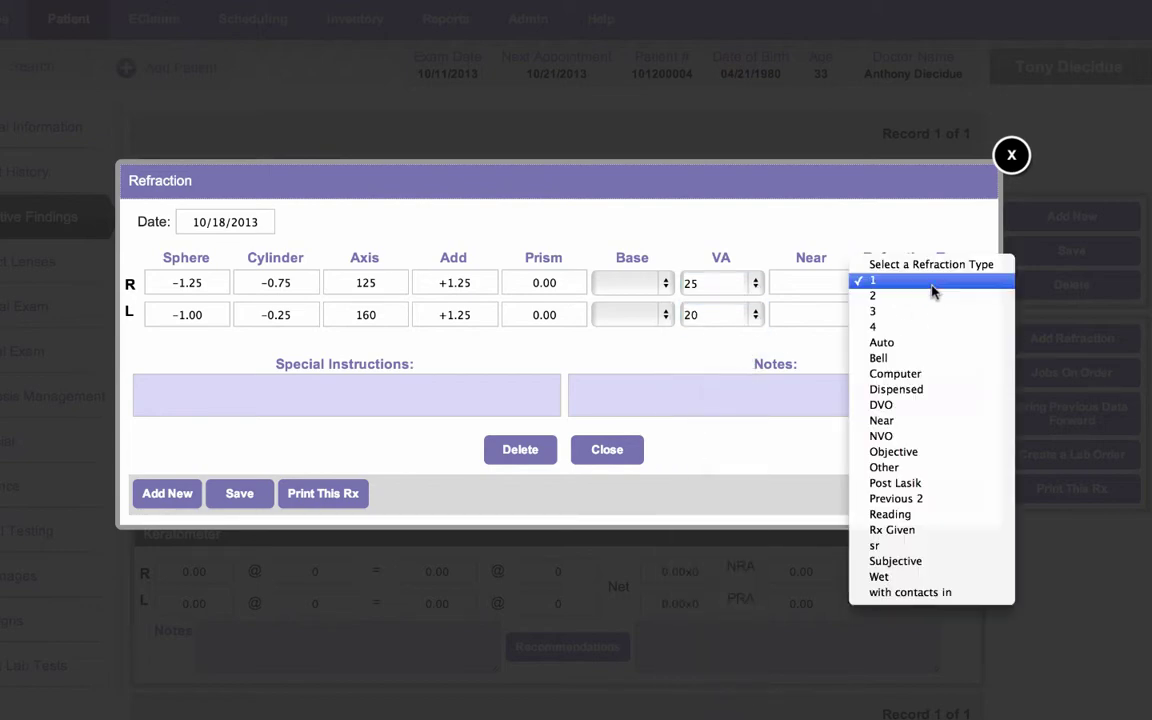
left_click(926, 373)
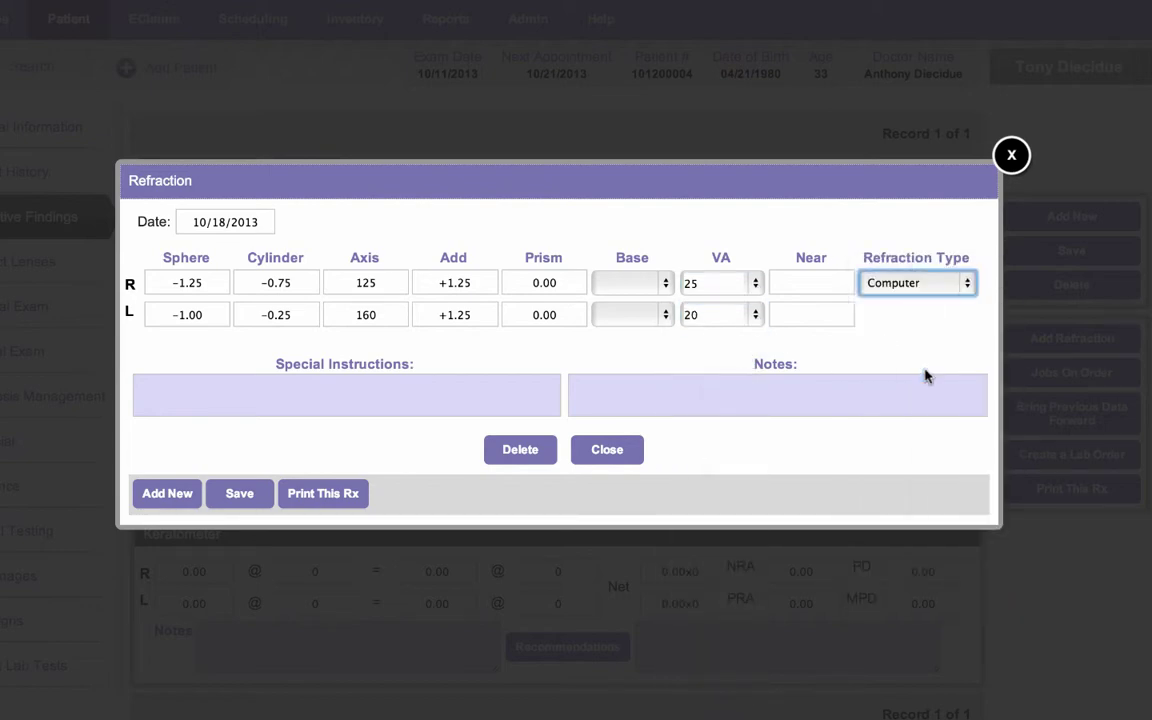
left_click(930, 290)
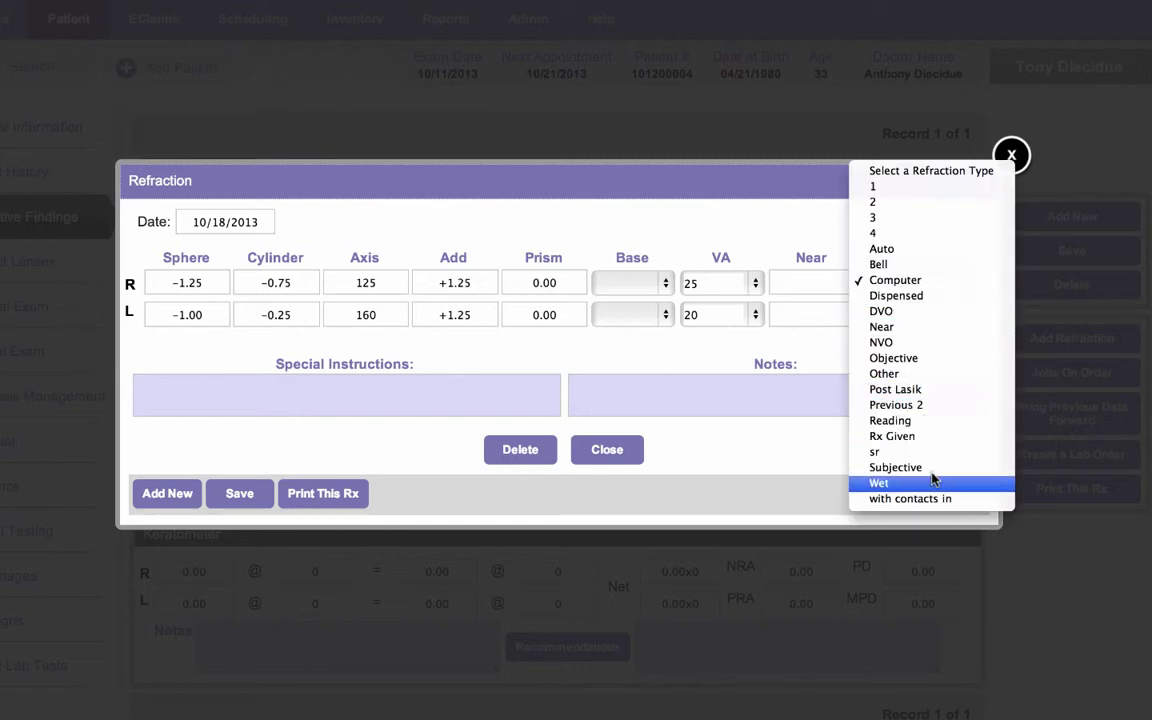
left_click(912, 300)
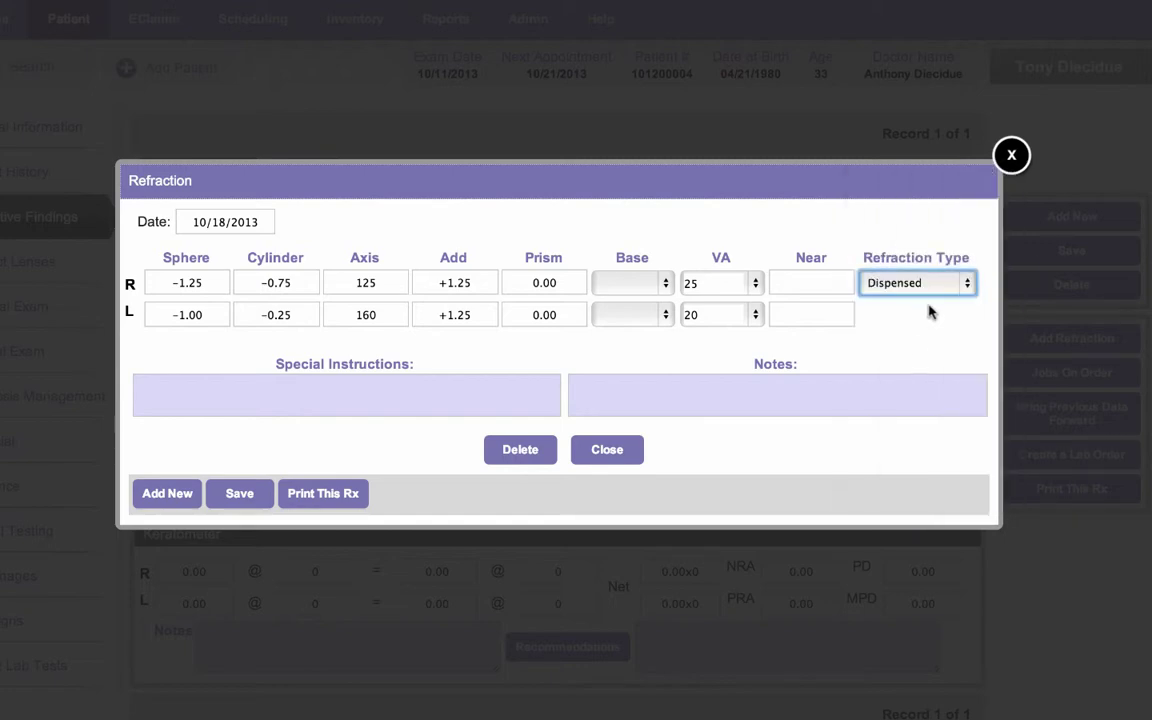
Set the new record's refraction type to Objective, and save and close the refraction record.
left_click(930, 286)
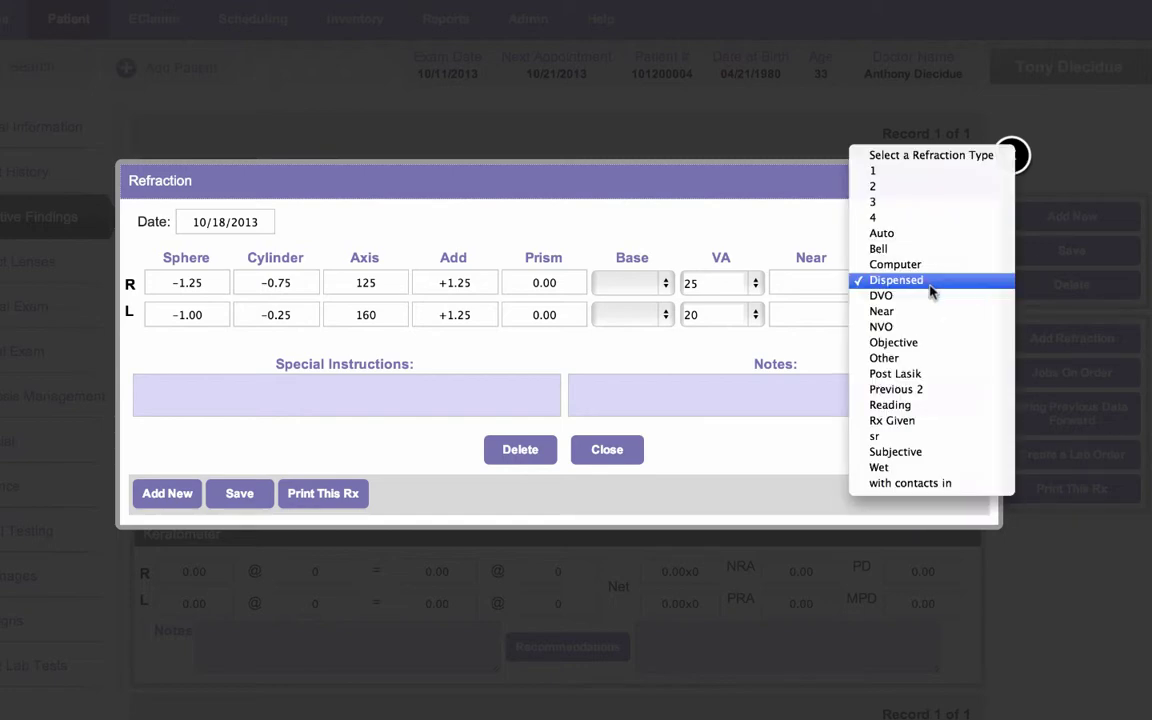
left_click(926, 342)
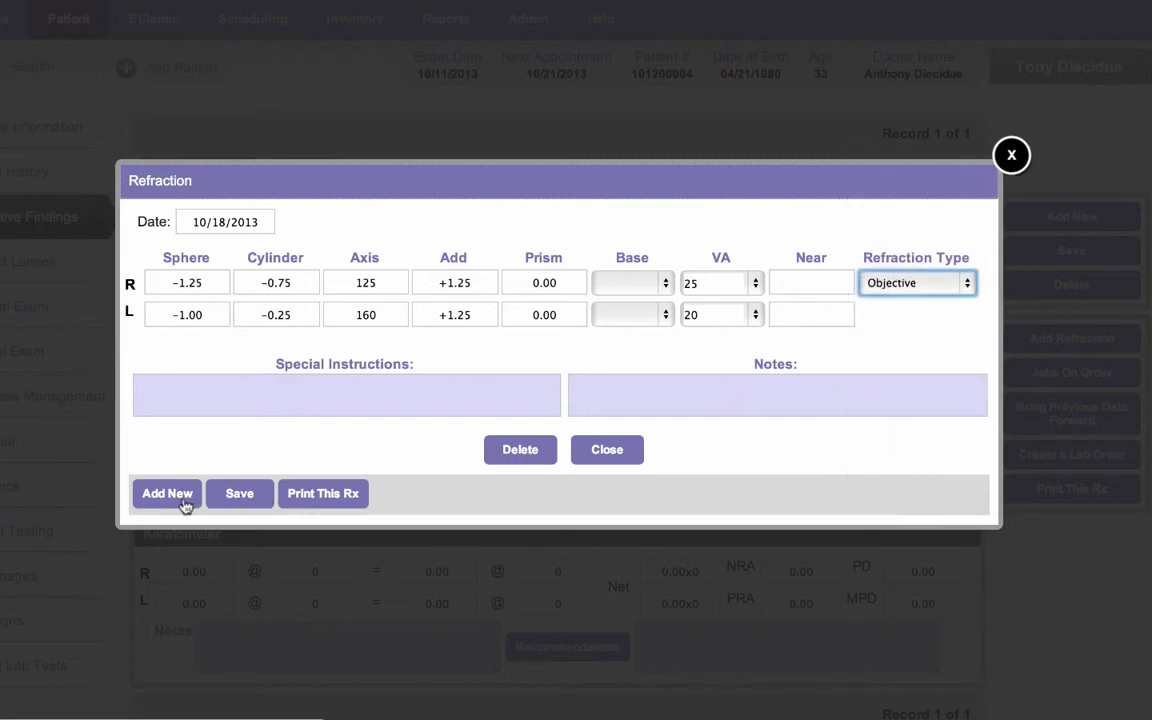
left_click(236, 505)
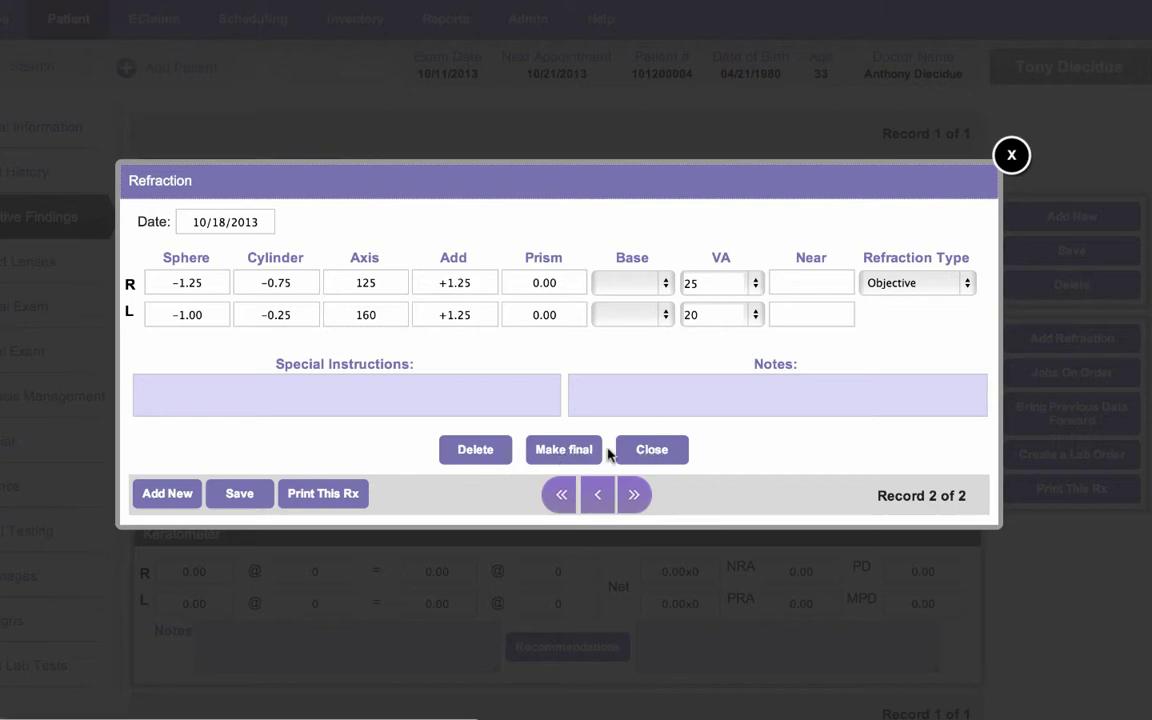
left_click(671, 452)
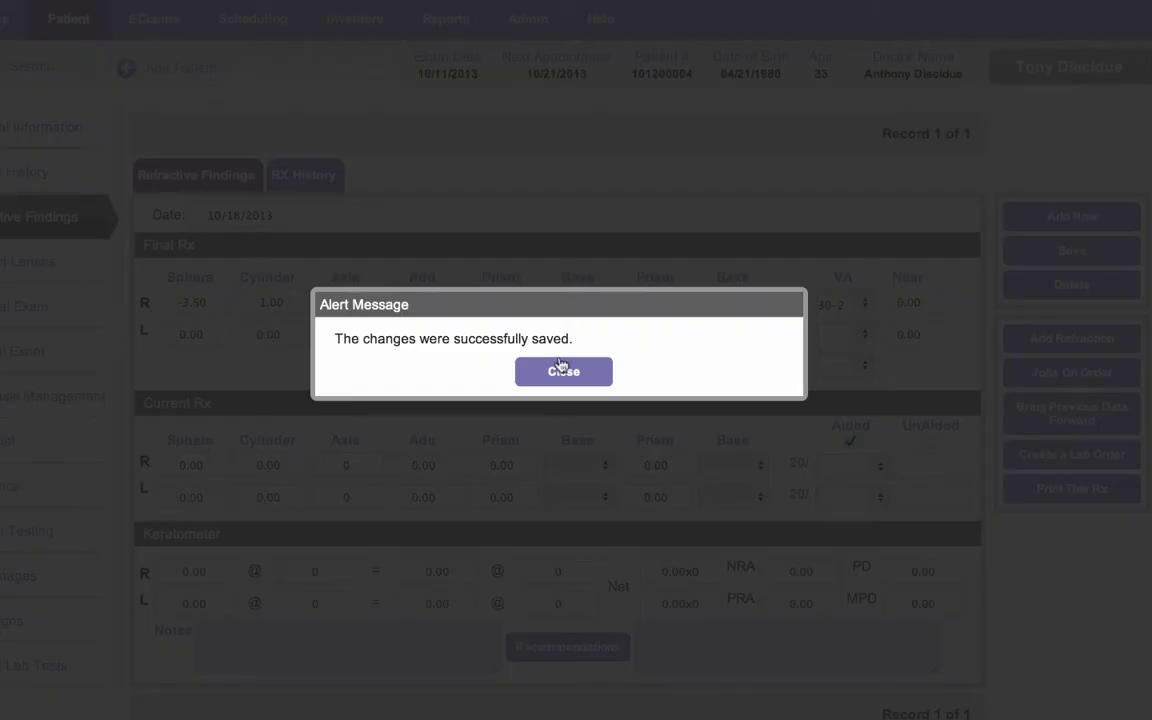
left_click(561, 370)
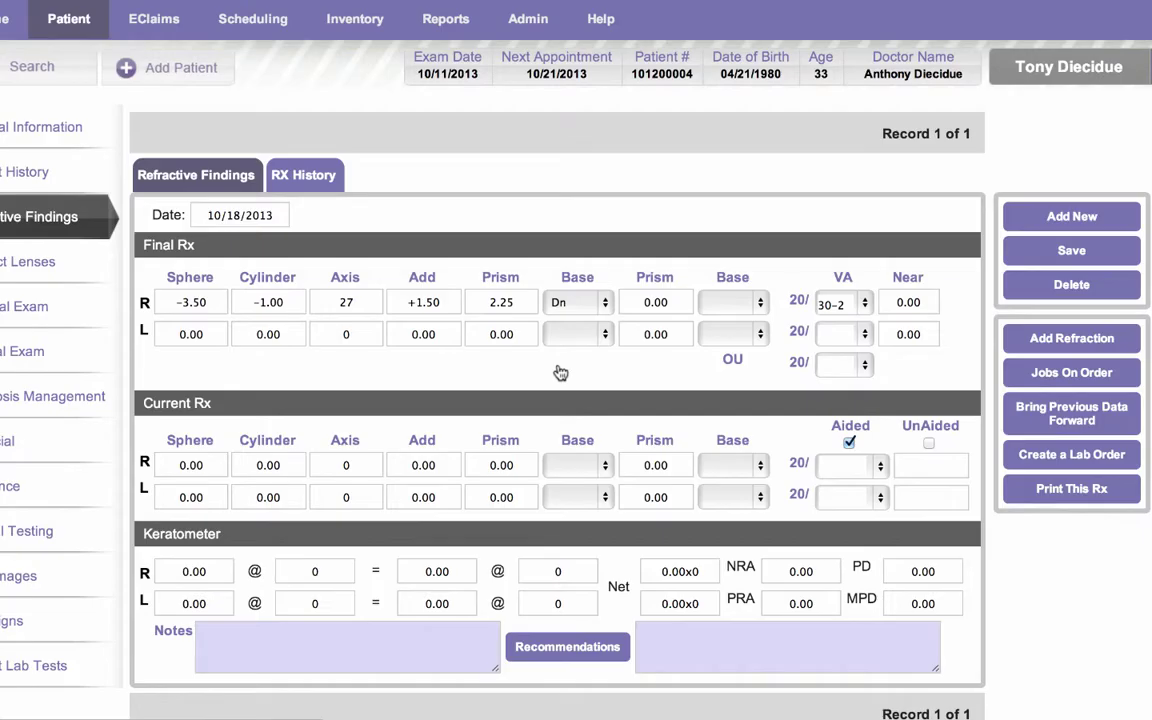
Switch the Current Rx acuity to UnAided and back to Aided.
scroll(488, 383, "down", 1)
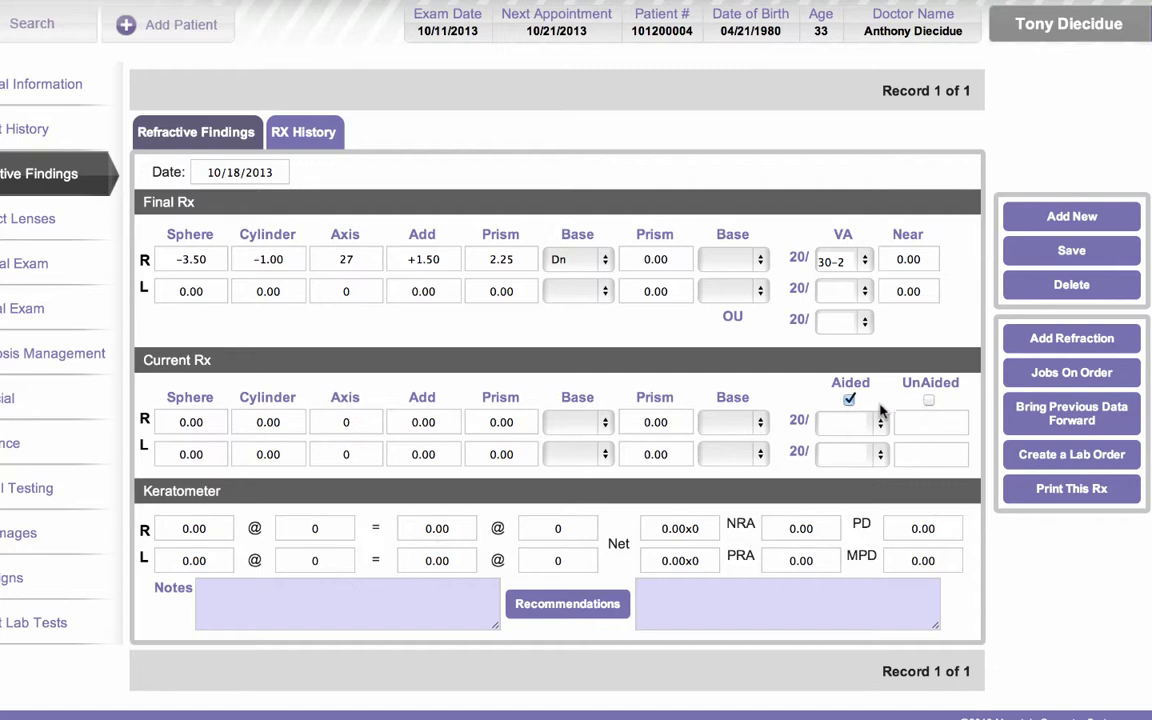
left_click(928, 401)
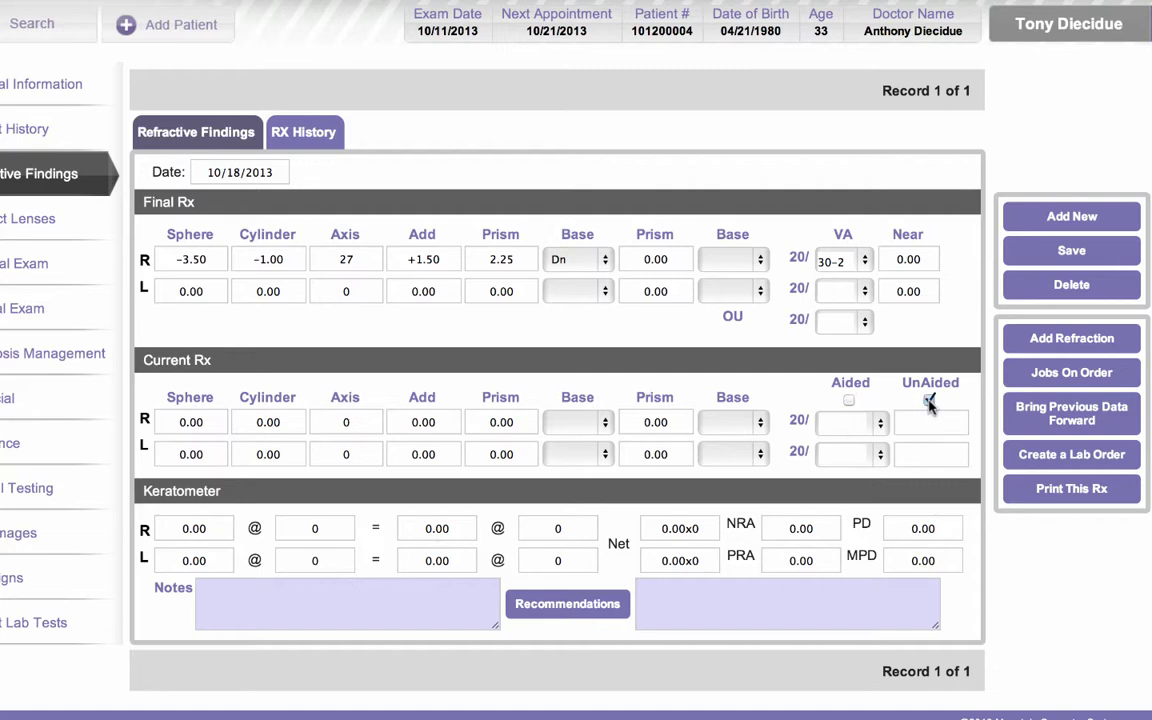
left_click(849, 400)
Add Adaptar Special and Transitions as recommendations for the patient's spectacle prescription.
left_click(442, 590)
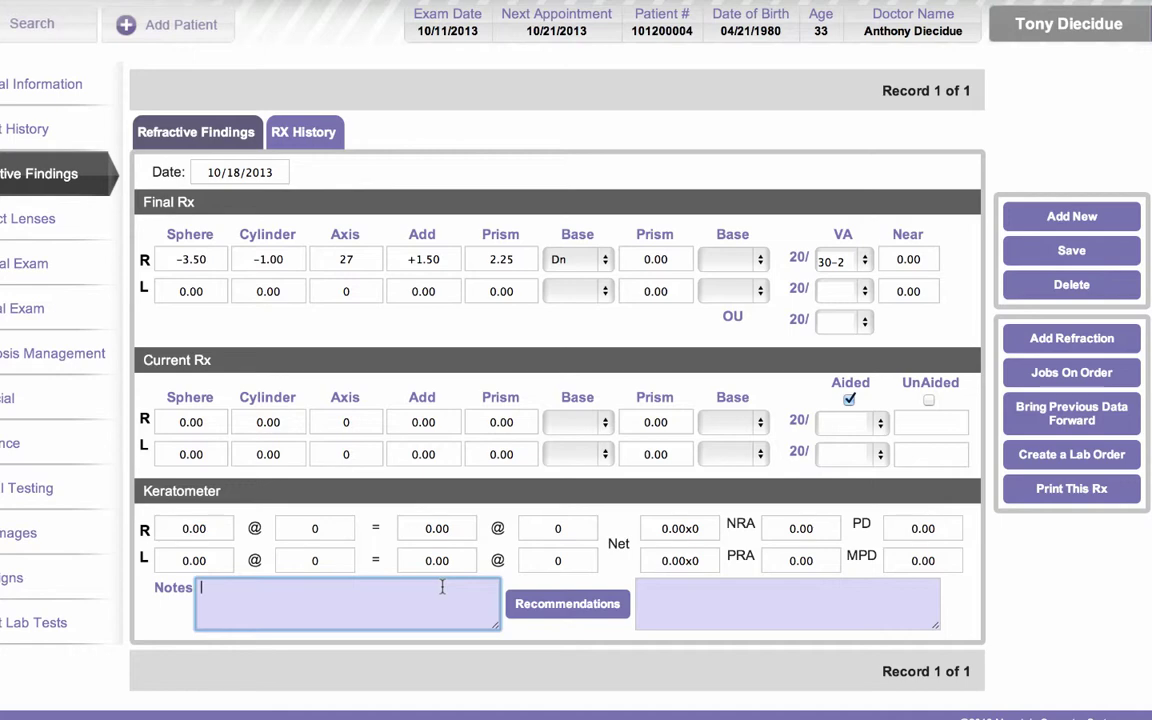
left_click(678, 593)
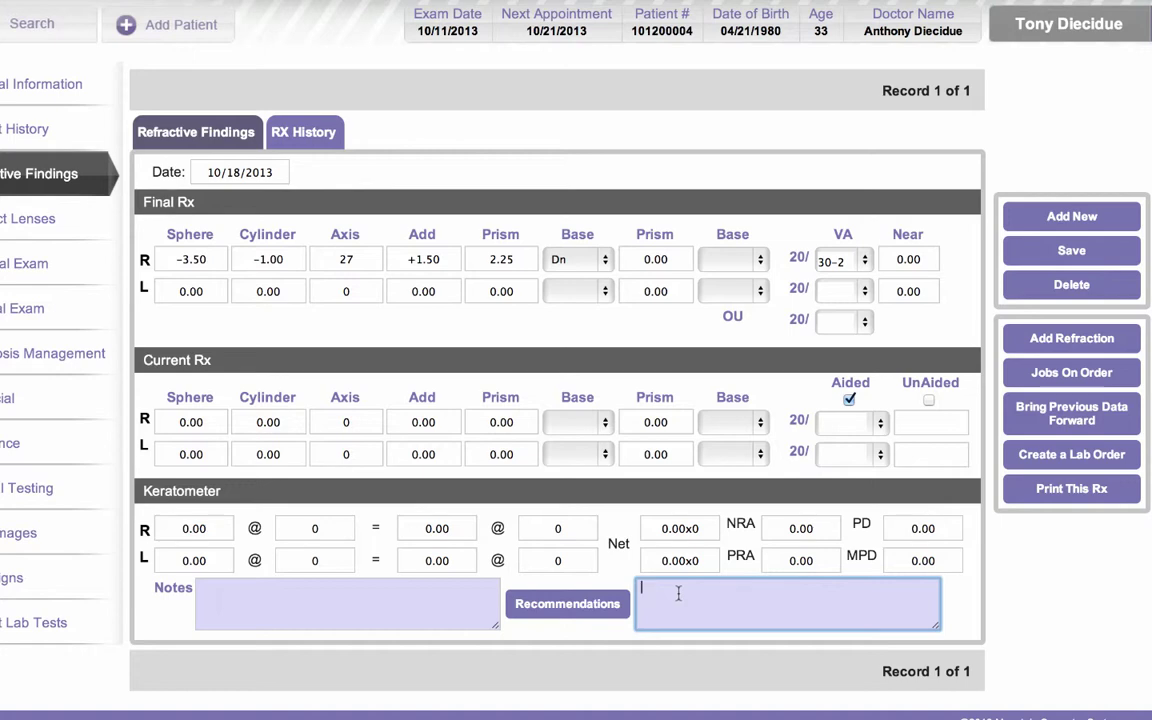
left_click(601, 605)
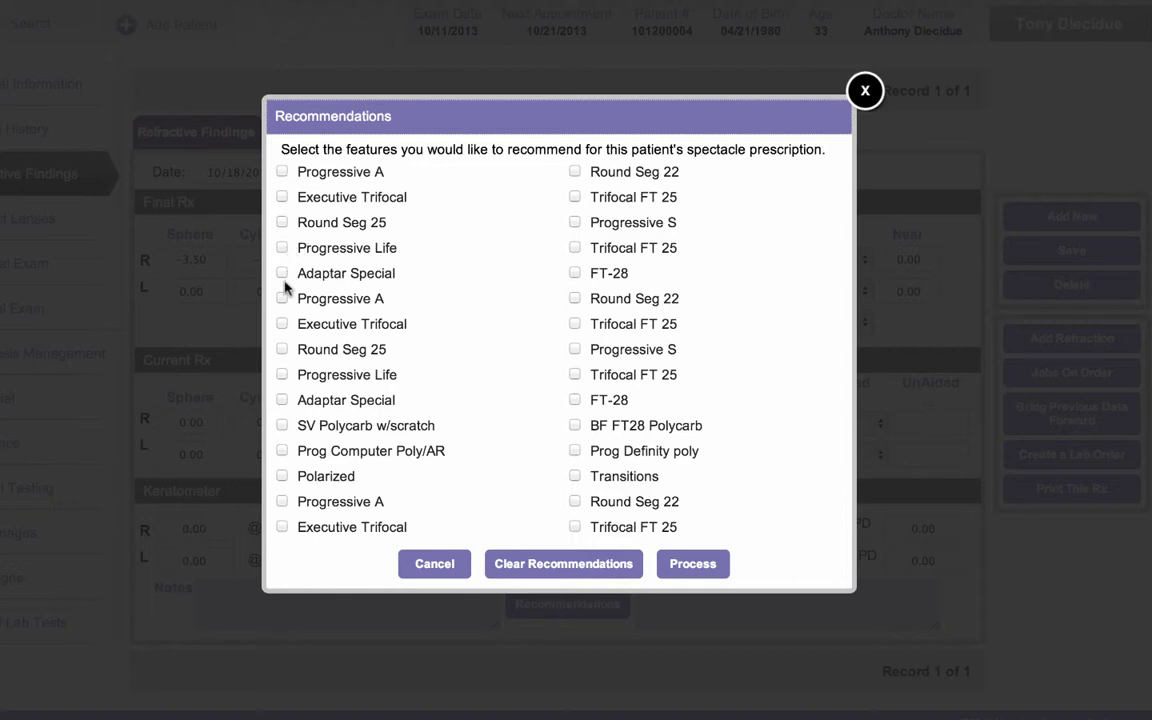
left_click(282, 400)
left_click(576, 477)
left_click(693, 564)
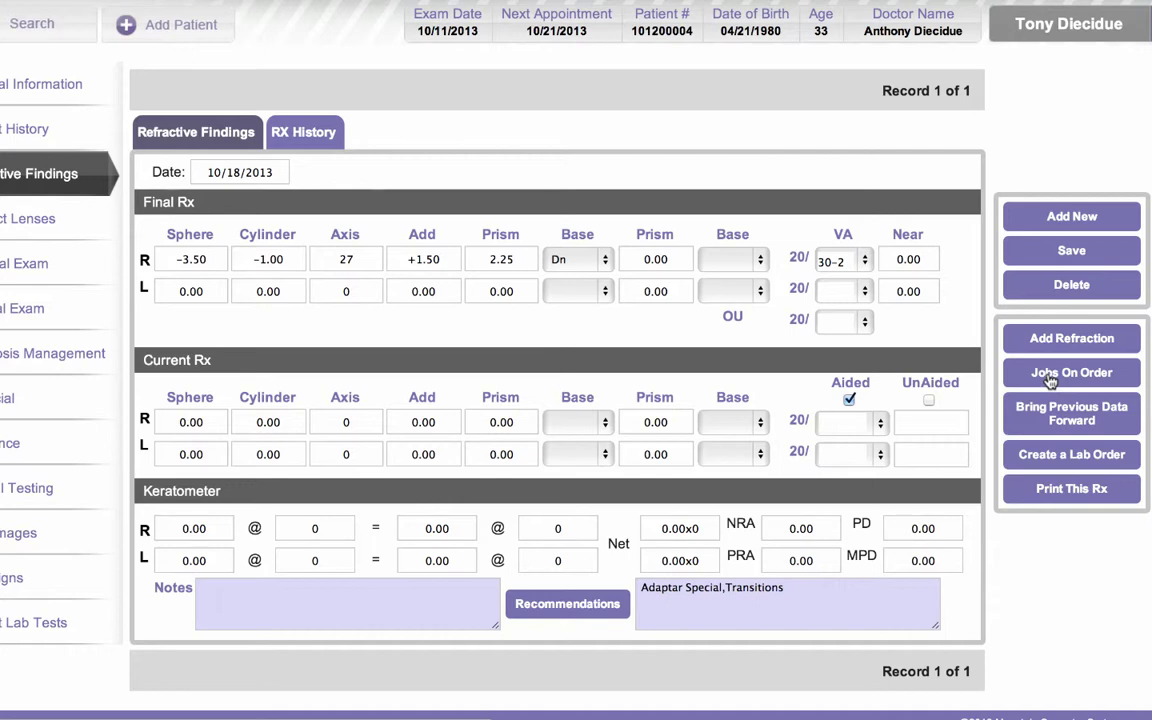
Create a lab order for the patient using the current Rx.
left_click(1050, 458)
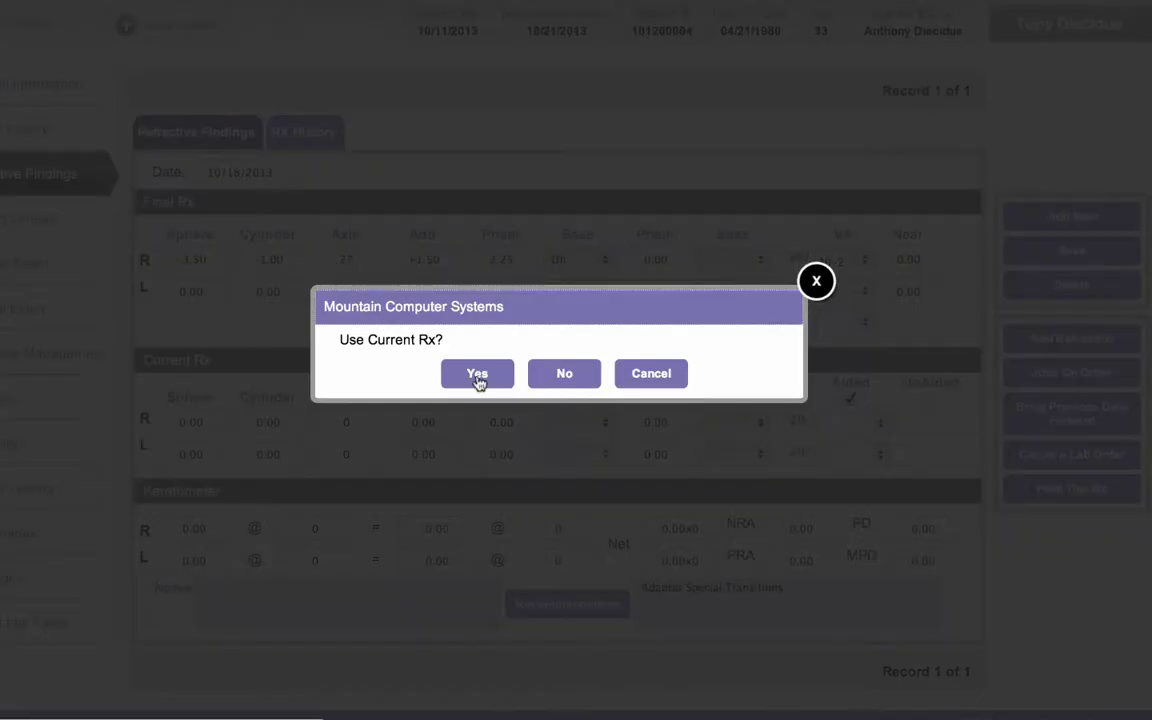
left_click(477, 376)
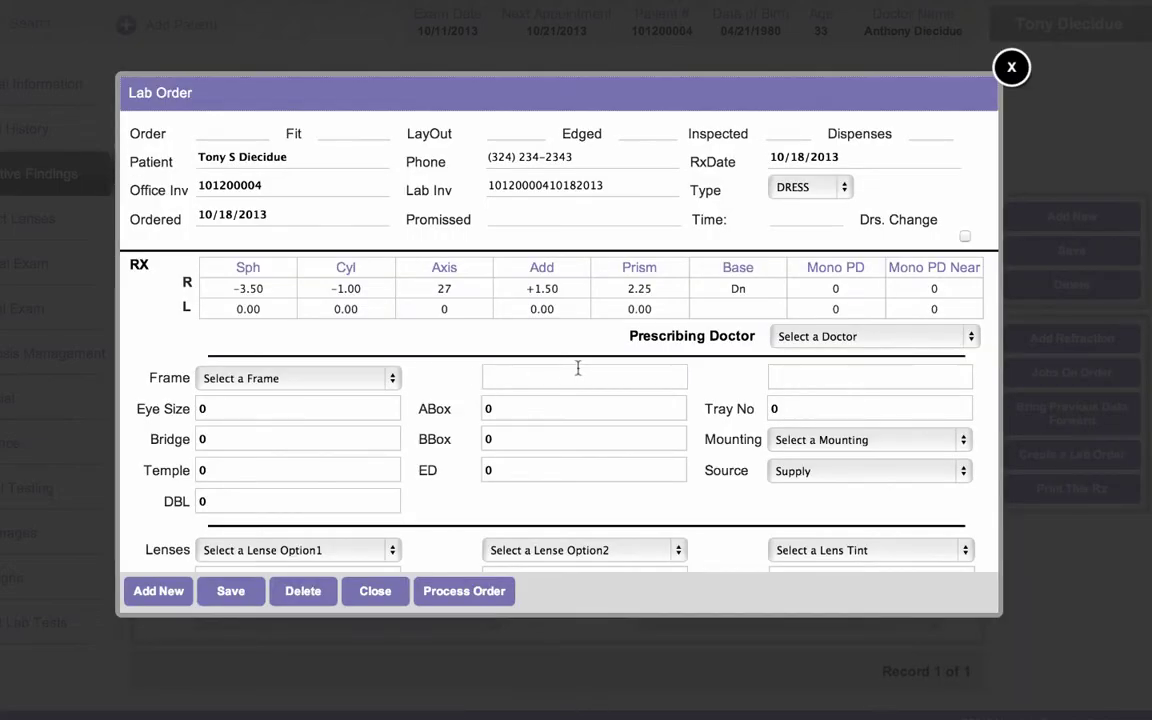
scroll(763, 327, "down", 5)
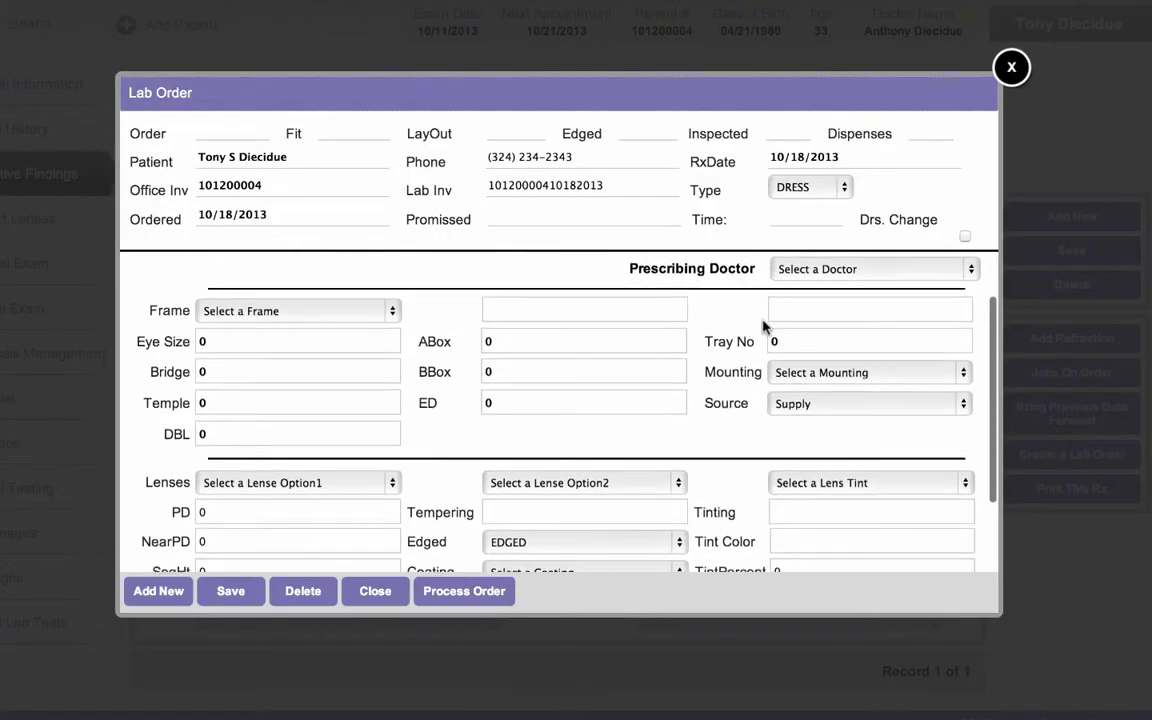
scroll(763, 327, "up", 2)
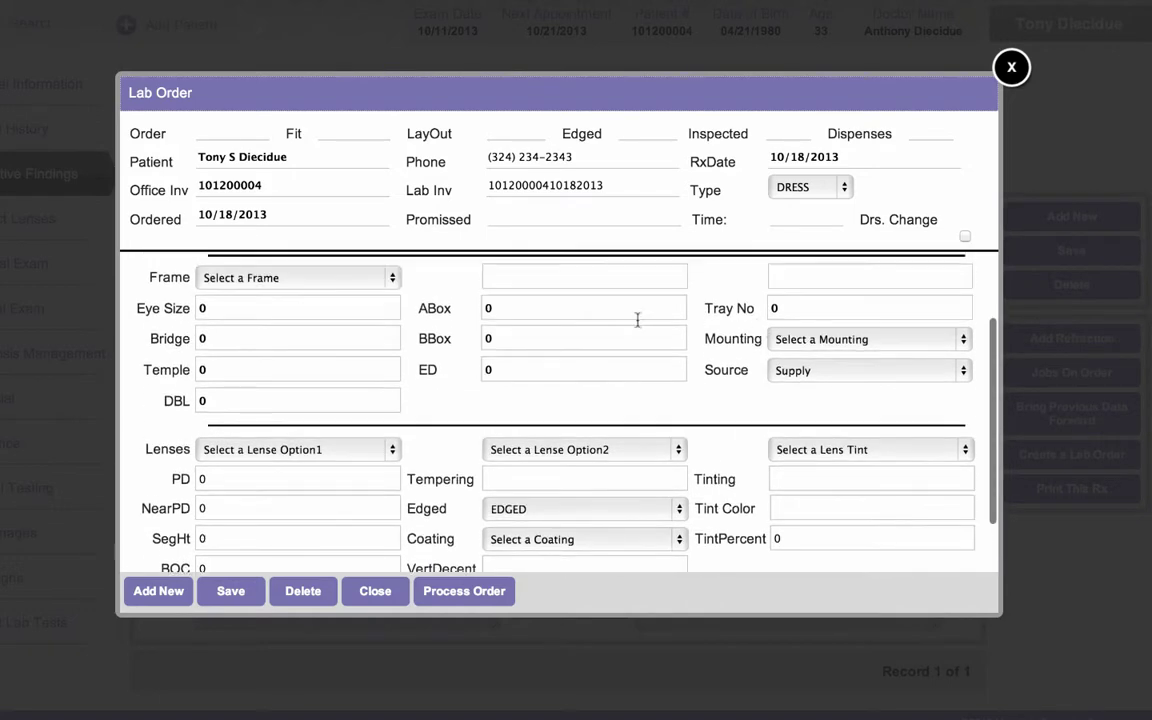
Set the lab order's frame to Name and close the order without saving it.
left_click(365, 280)
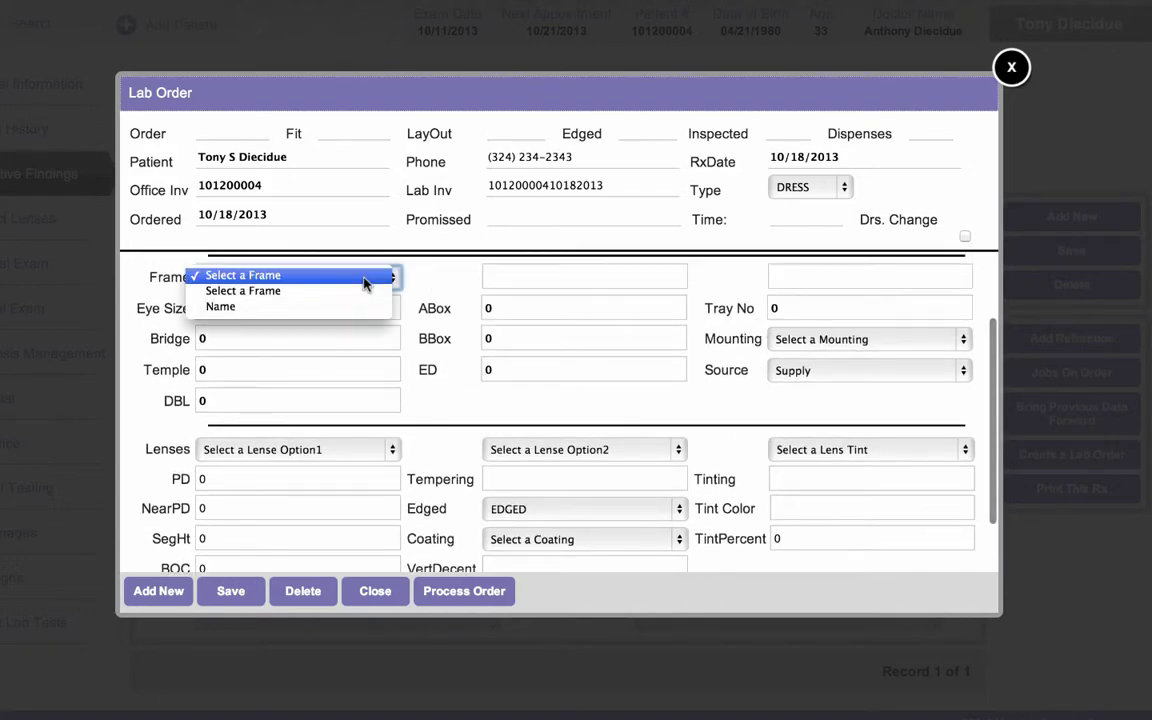
left_click(320, 307)
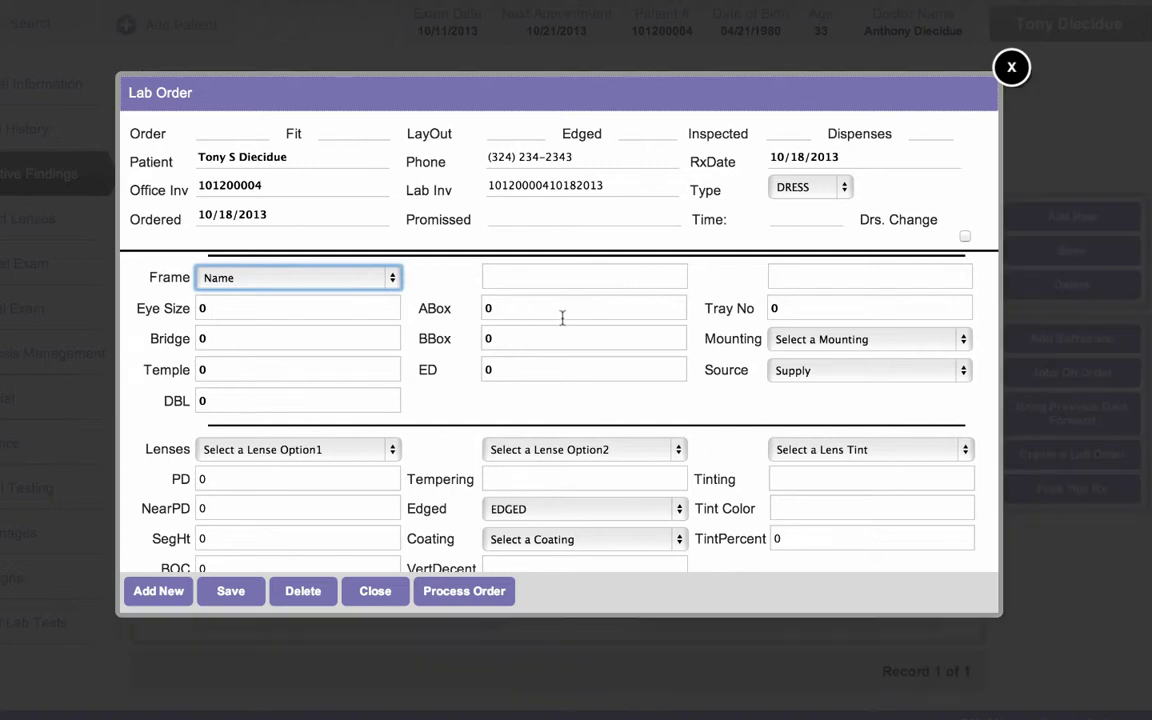
scroll(570, 325, "down", 3)
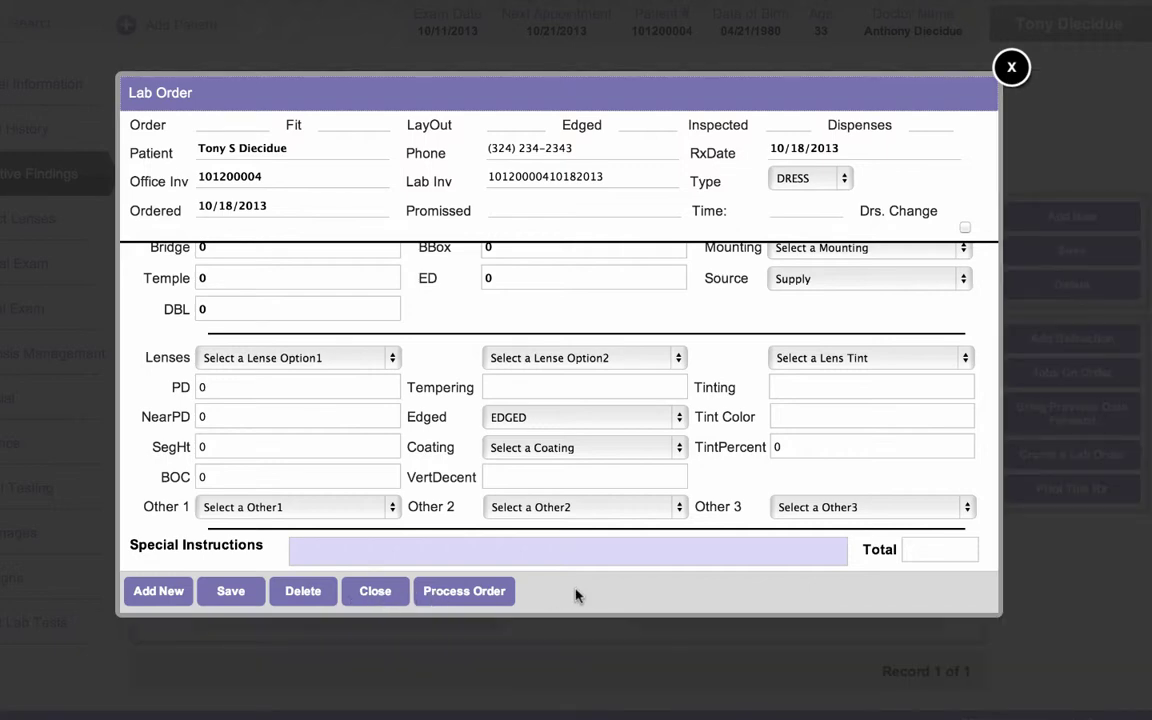
left_click(1010, 67)
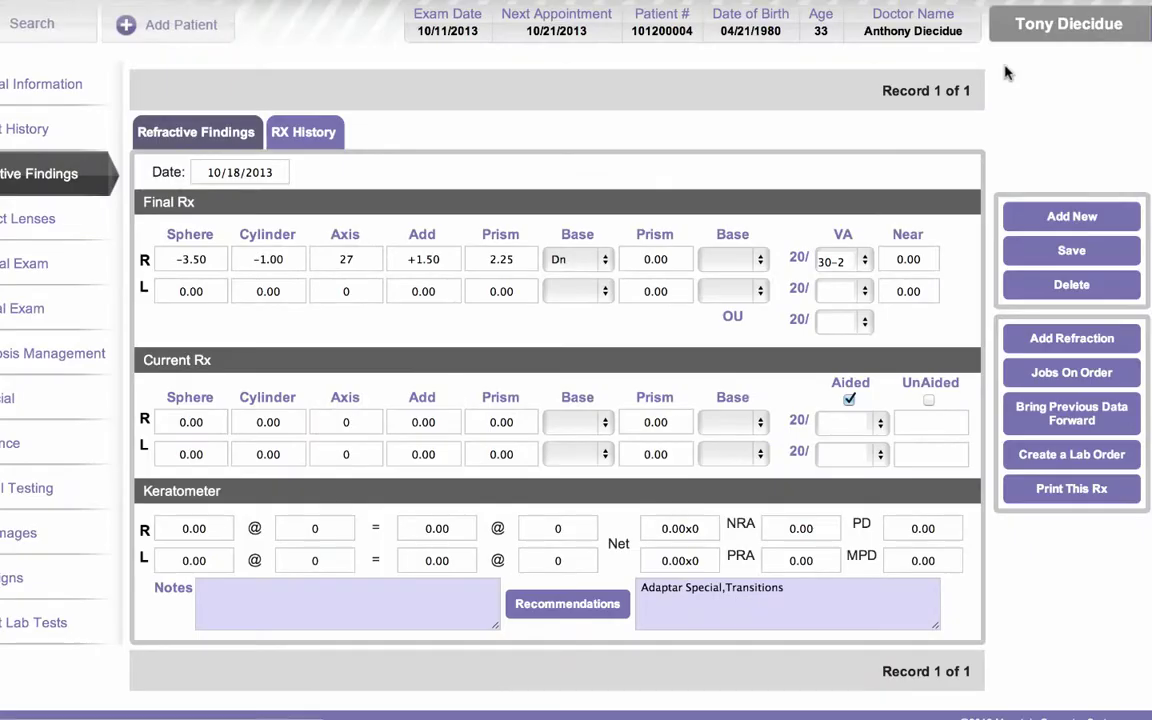
Open the patient's jobs on order.
left_click(1066, 376)
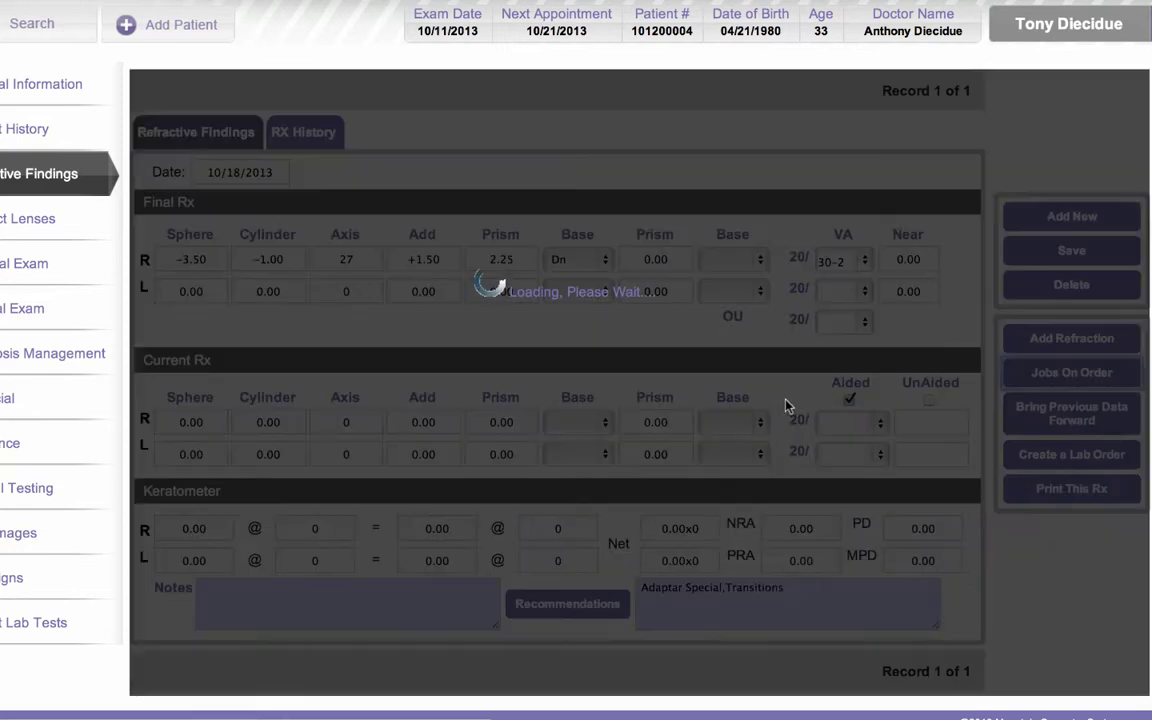